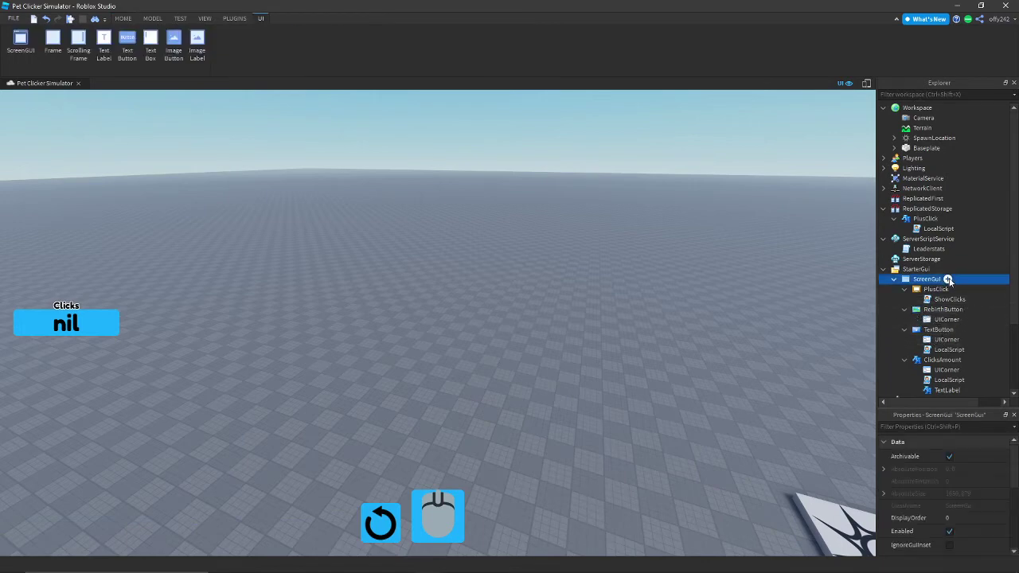
# Step: Insert a Frame into ScreenGui, name it RebirthsFrame, and drag it near the screen centre
pyautogui.click(948, 280)
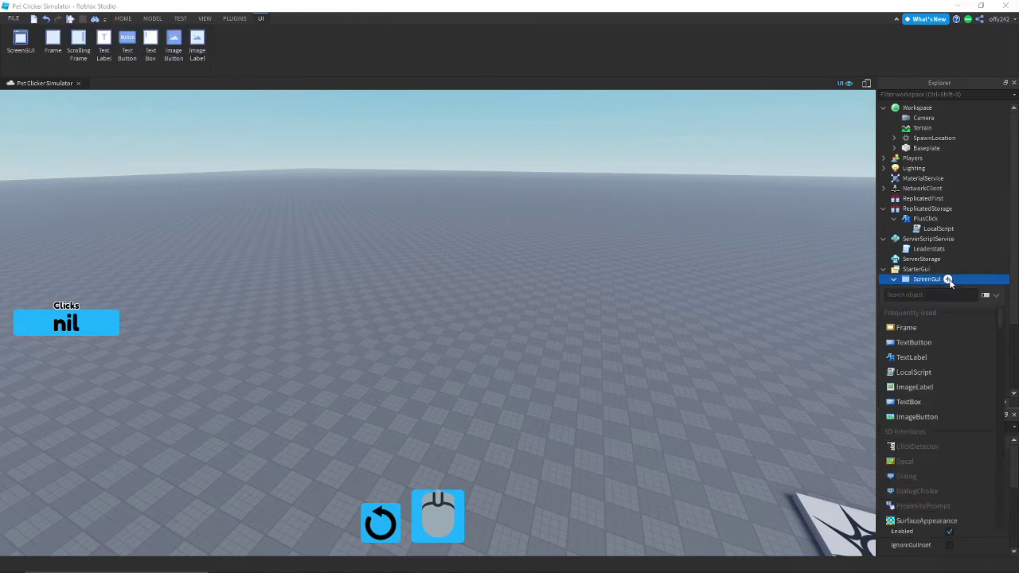
pyautogui.write('frame')
pyautogui.click(917, 317)
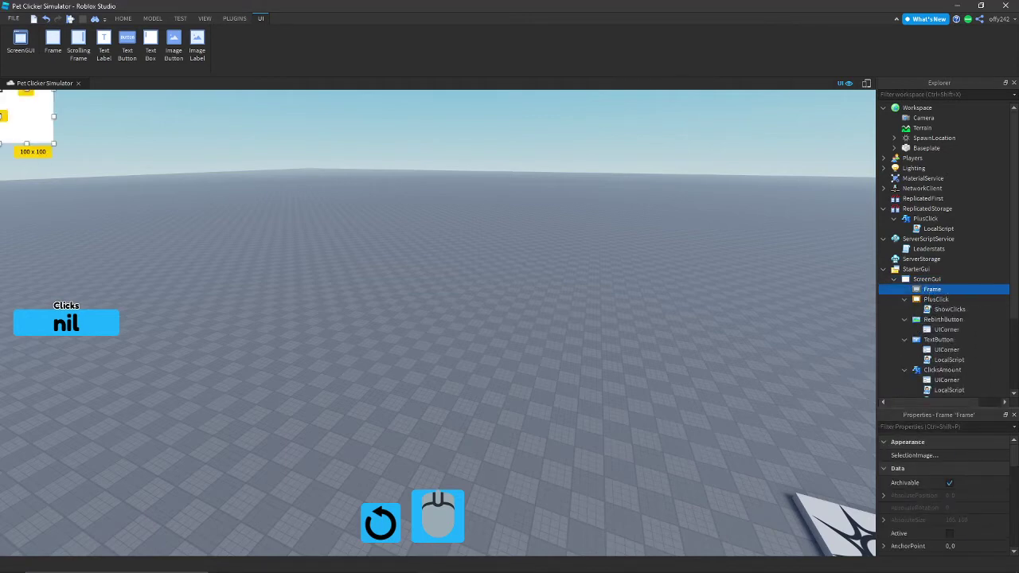
pyautogui.doubleClick(929, 290)
pyautogui.write('RebirthsFrame')
pyautogui.press('Return')
pyautogui.moveTo(27, 129); pyautogui.dragTo(146, 209)
pyautogui.moveTo(371, 394); pyautogui.dragTo(446, 322)
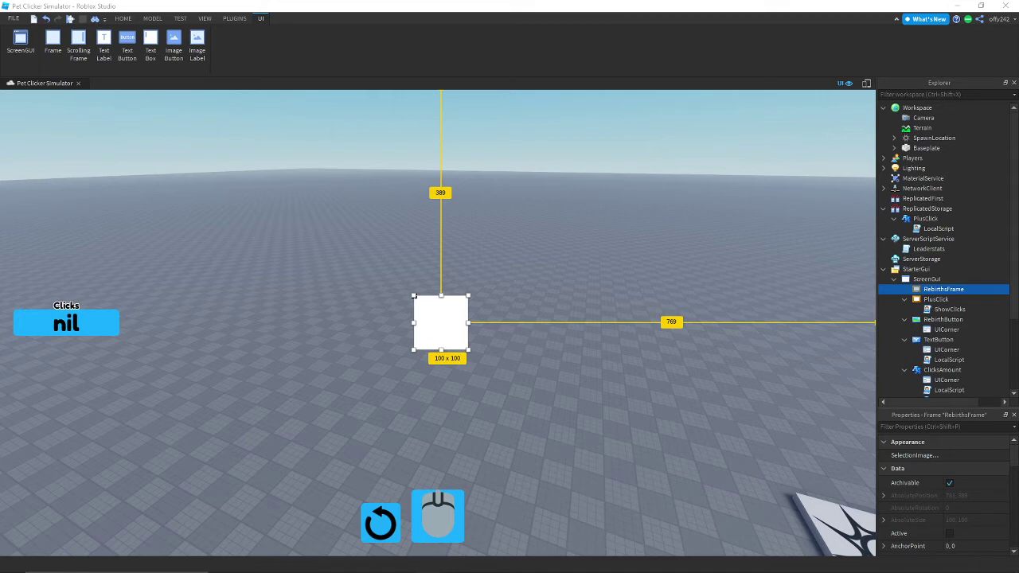
# Step: Set RebirthsFrame's Size to {0,750},{0,600} and drag it back to the screen centre
pyautogui.click(933, 427)
pyautogui.write('size')
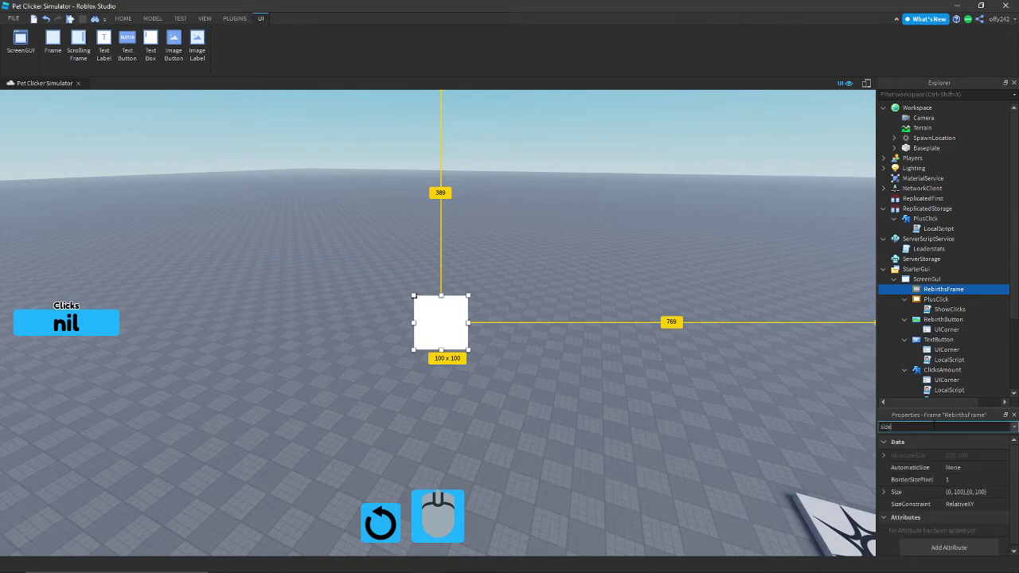
pyautogui.doubleClick(958, 492)
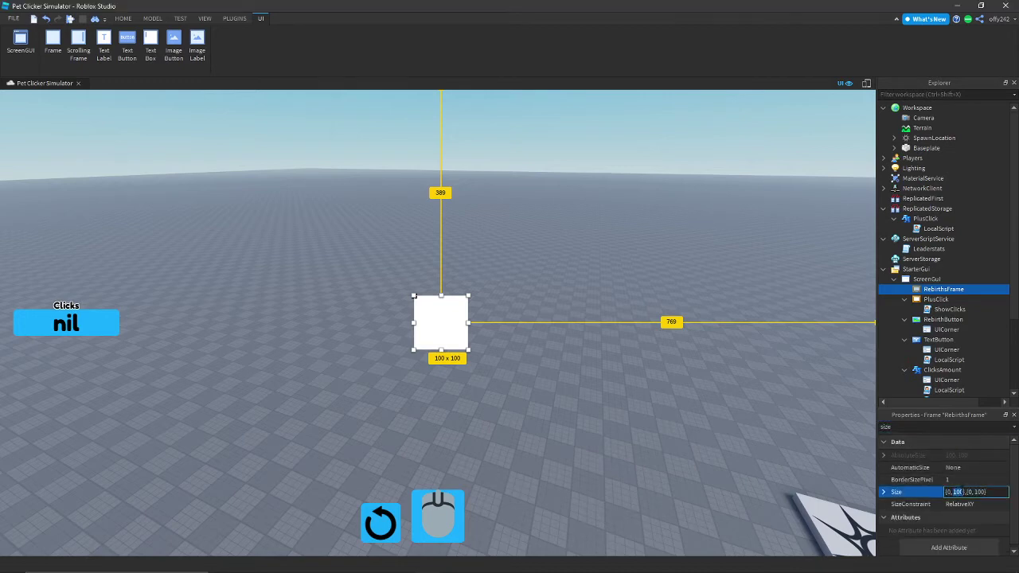
pyautogui.write('750')
pyautogui.press('Return')
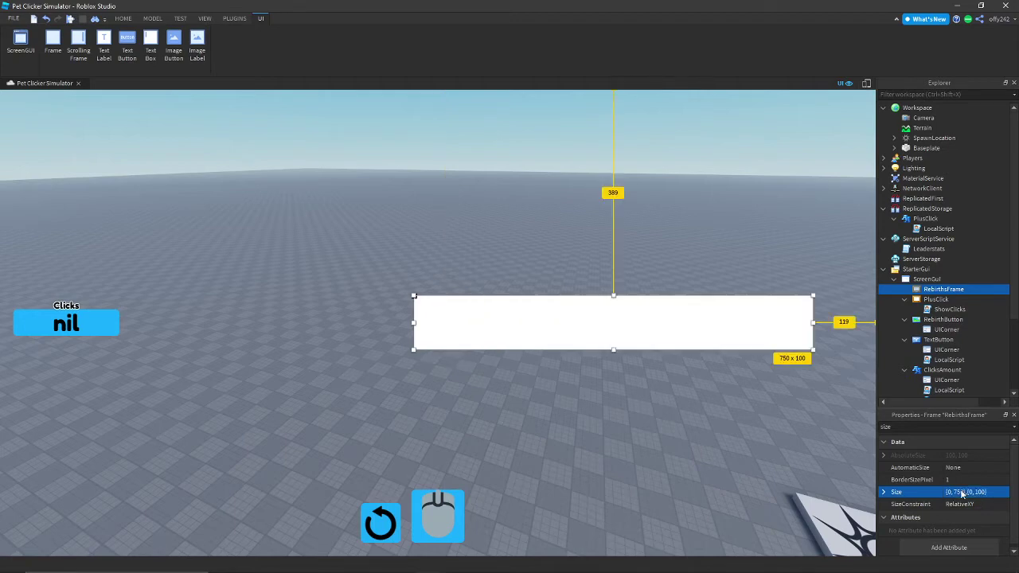
pyautogui.doubleClick(965, 491)
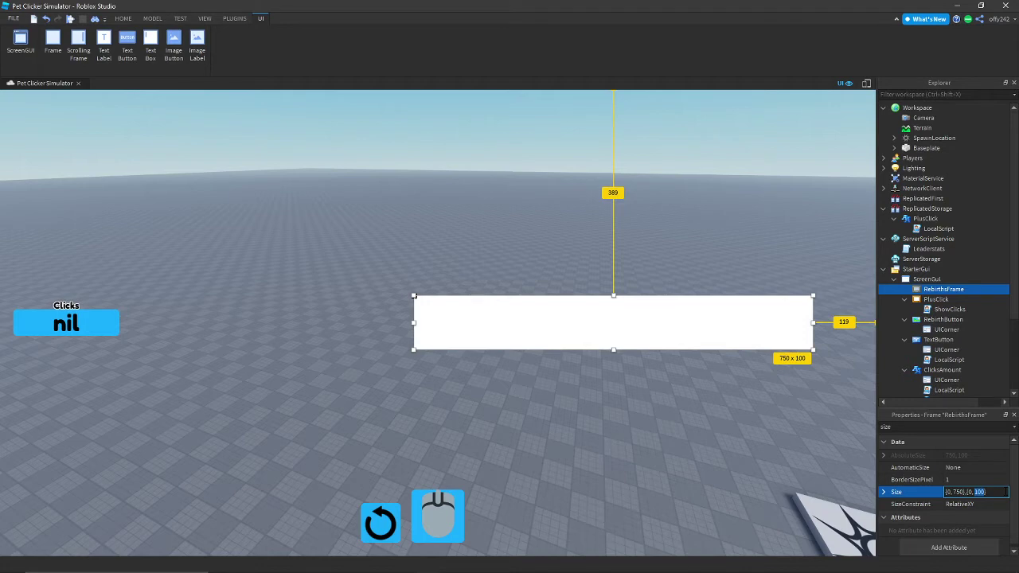
pyautogui.write('750},{0')
pyautogui.press('Return')
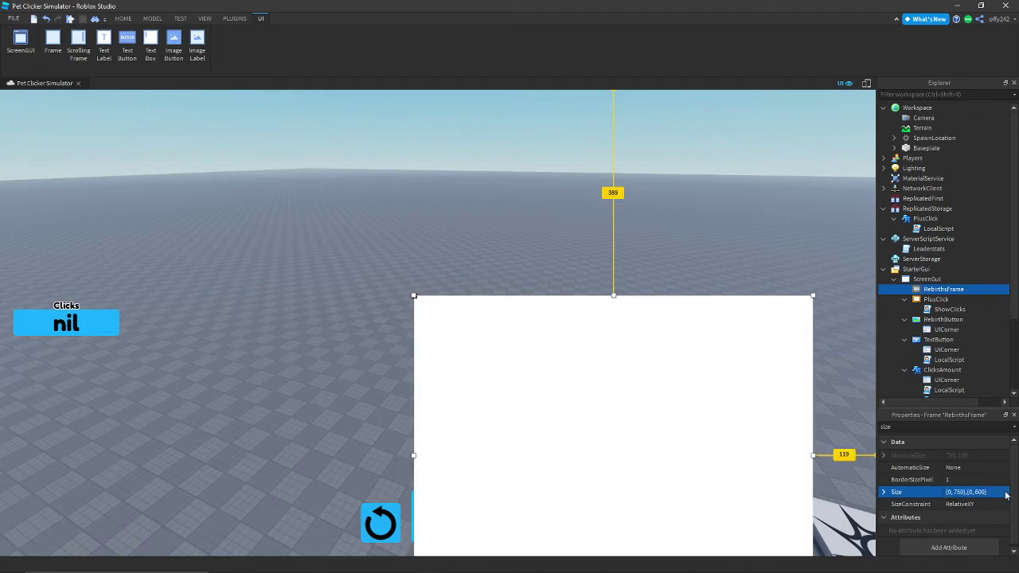
pyautogui.moveTo(771, 391); pyautogui.dragTo(550, 272)
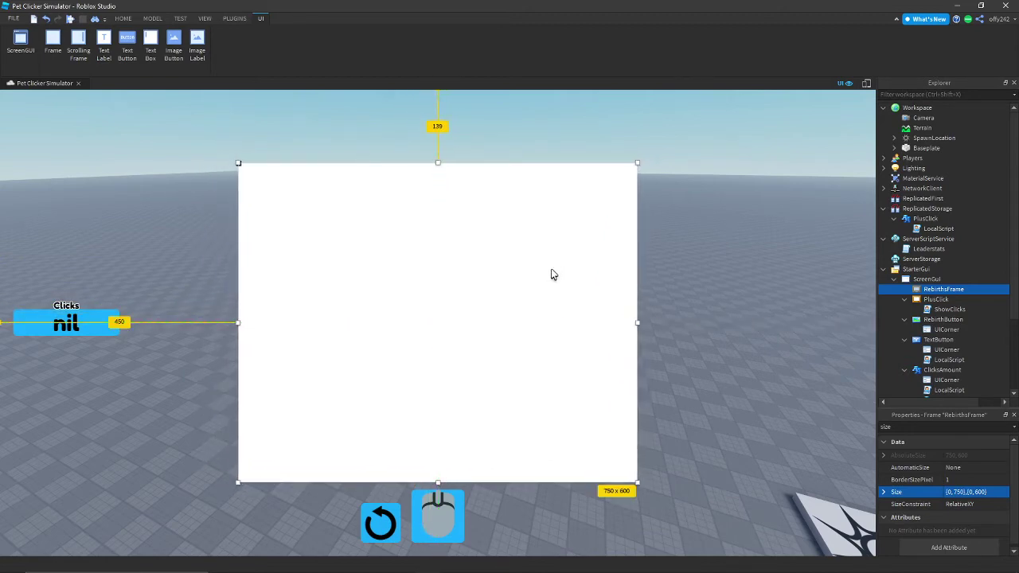
pyautogui.click(923, 426)
# Step: Set RebirthsFrame's BackgroundColor3 to the light blue custom colour (24, 174, 255)
pyautogui.doubleClick(924, 427)
pyautogui.write('bac')
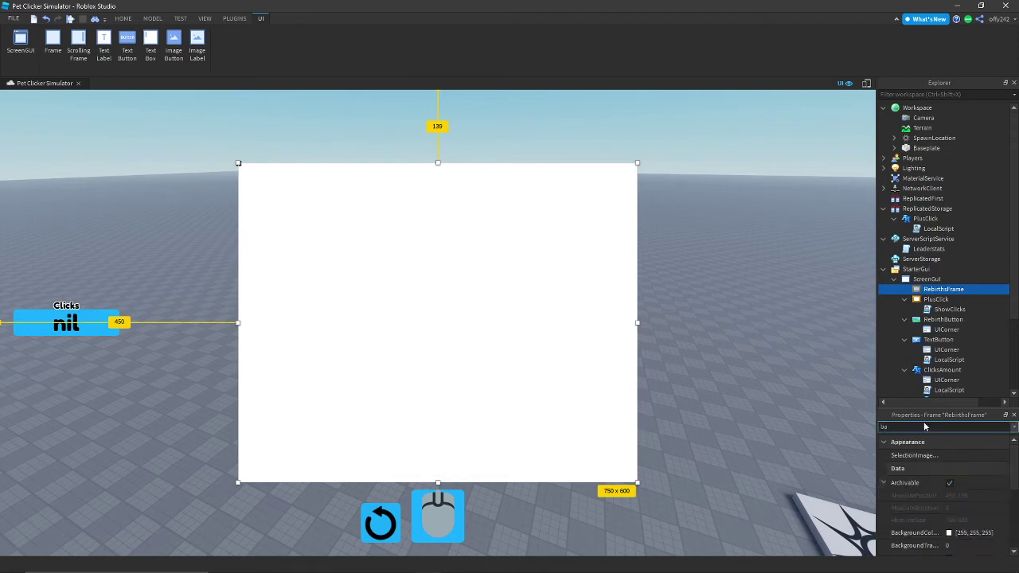
pyautogui.click(959, 468)
pyautogui.click(954, 457)
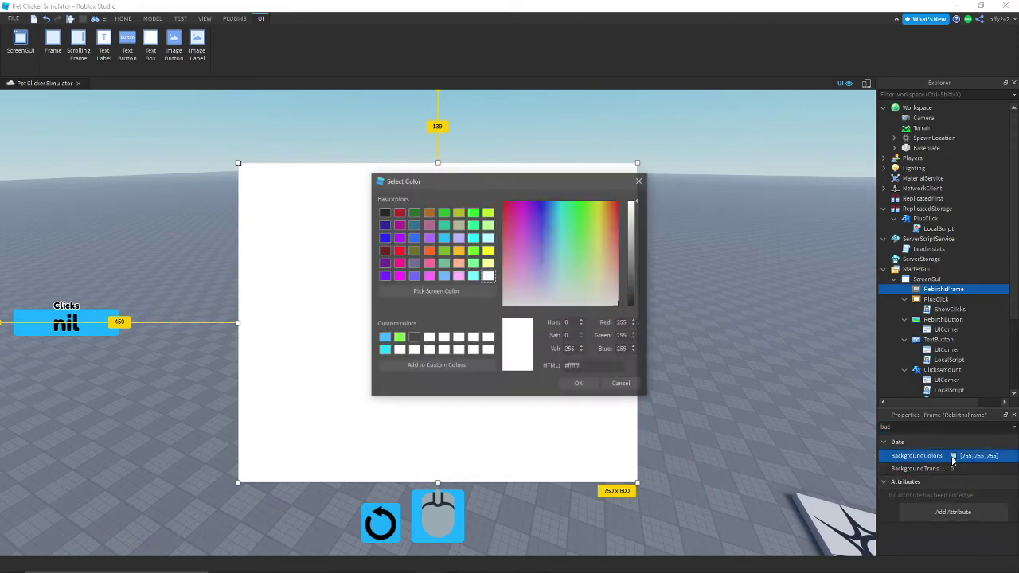
pyautogui.click(384, 338)
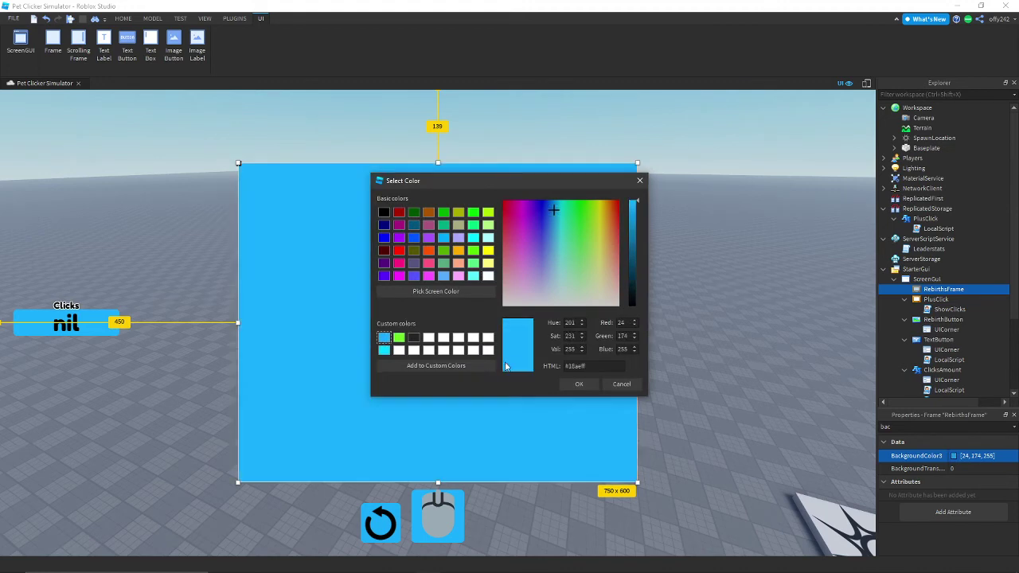
pyautogui.click(580, 384)
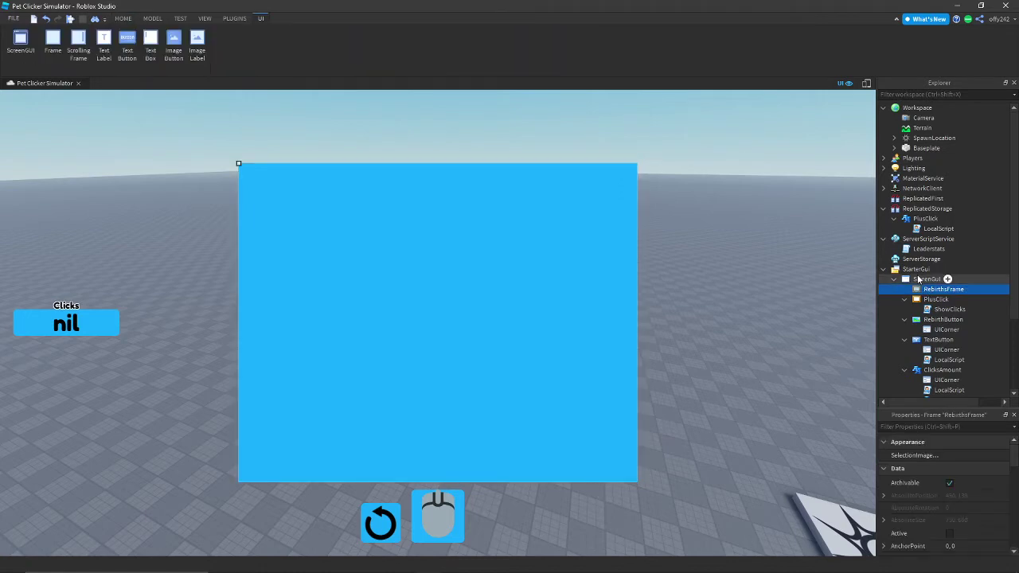
# Step: Duplicate RebirthsFrame, nest the copy inside it, and shrink it to a 750x50 bar along the top
pyautogui.hotkey('ctrl', 'd')
pyautogui.moveTo(933, 301); pyautogui.dragTo(941, 290)
pyautogui.moveTo(579, 276); pyautogui.dragTo(507, 228)
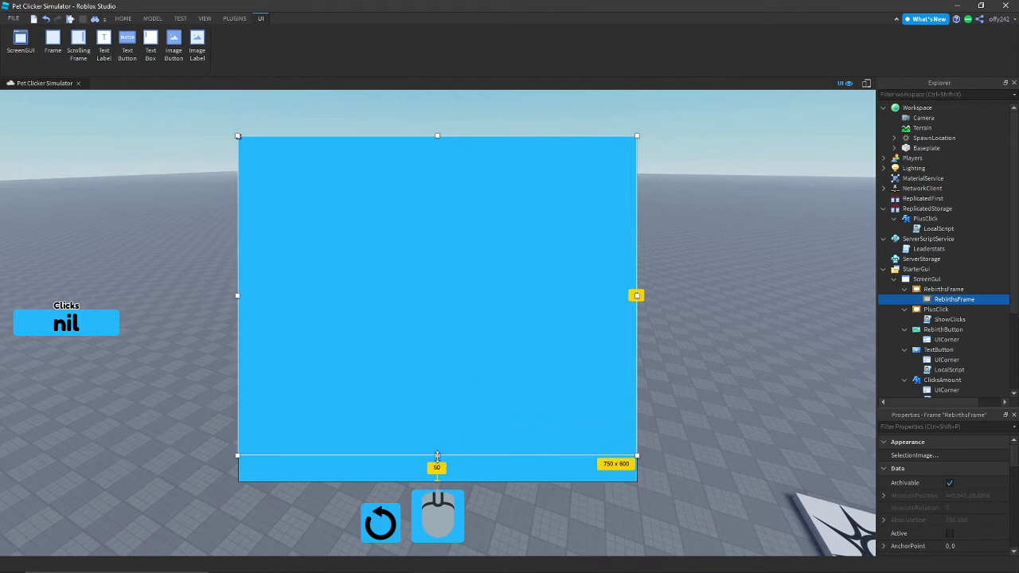
pyautogui.moveTo(436, 467); pyautogui.dragTo(437, 163)
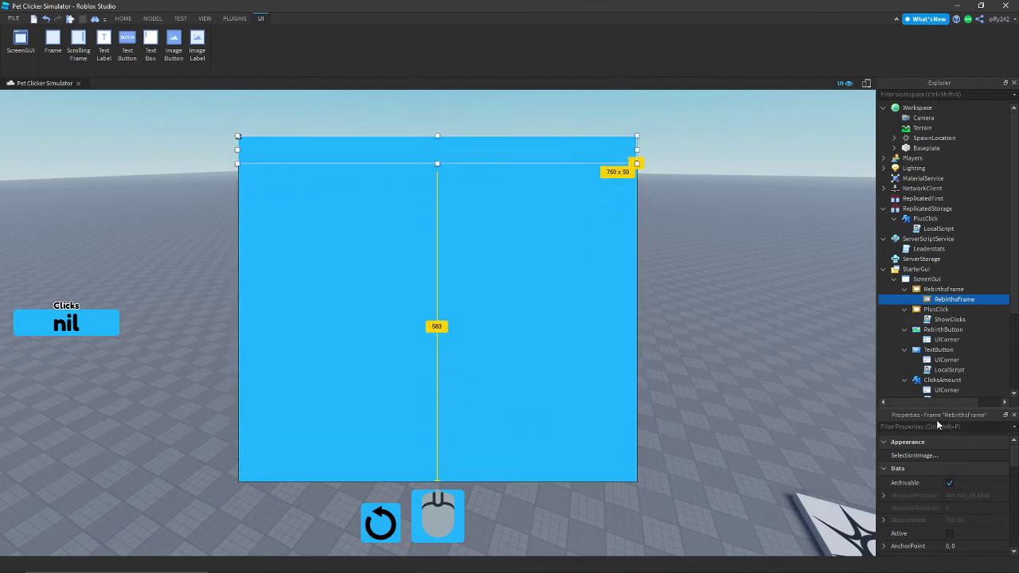
# Step: Add a UICorner to both the inner bar and RebirthsFrame for rounded corners
pyautogui.click(999, 300)
pyautogui.write('r')
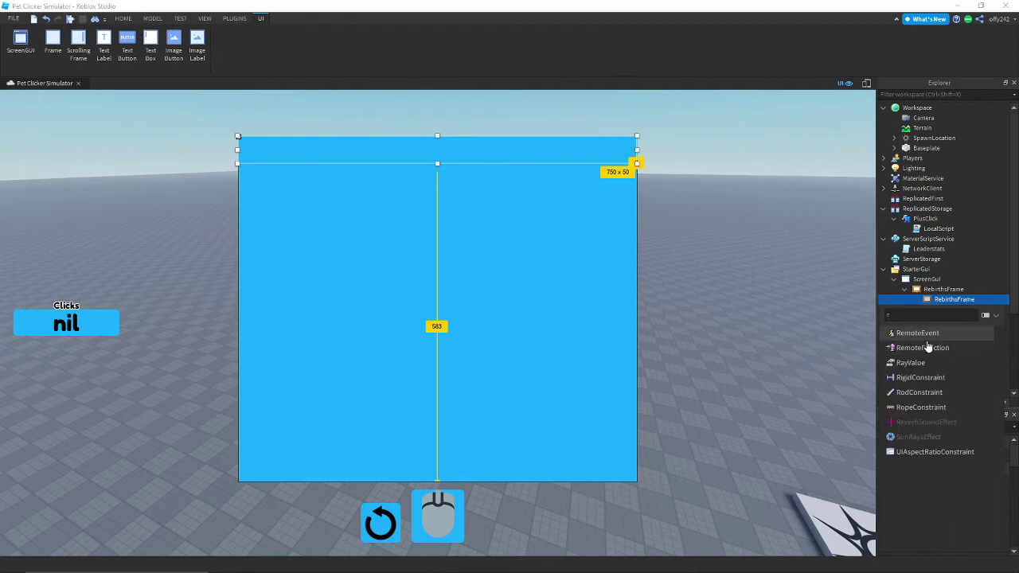
pyautogui.press('BackSpace')
pyautogui.write('ui')
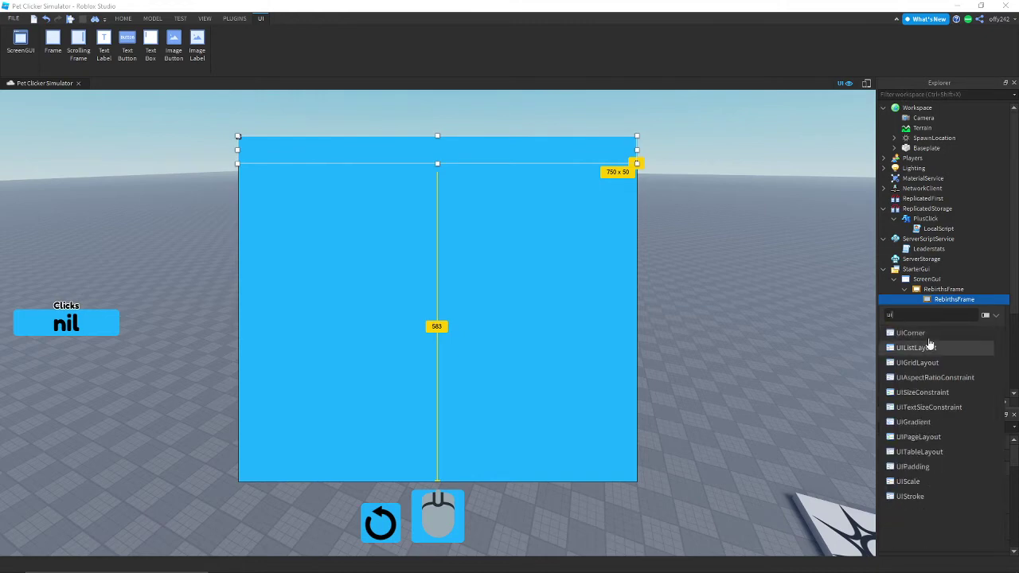
pyautogui.click(928, 347)
pyautogui.click(948, 290)
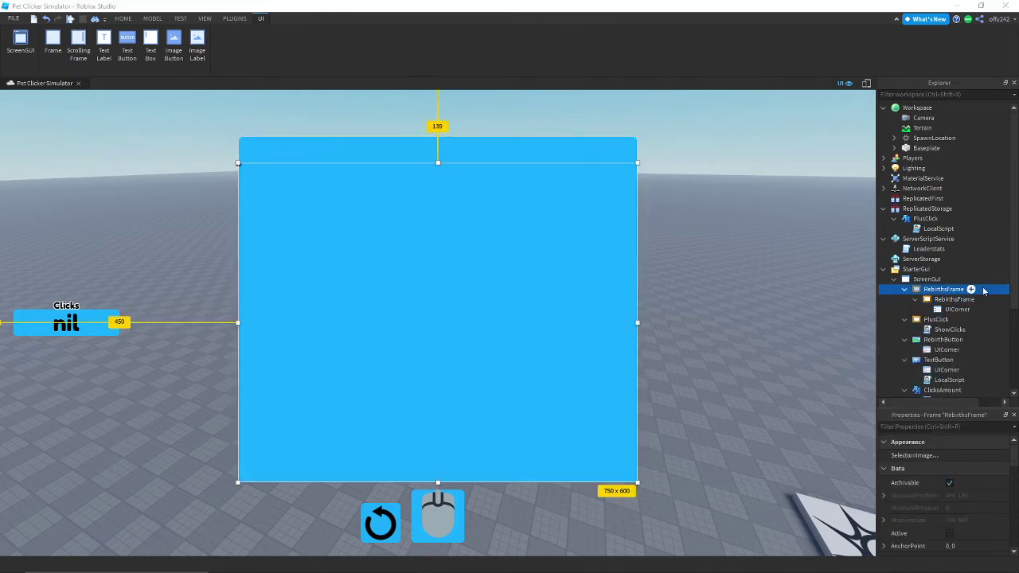
pyautogui.click(970, 289)
pyautogui.write('ui')
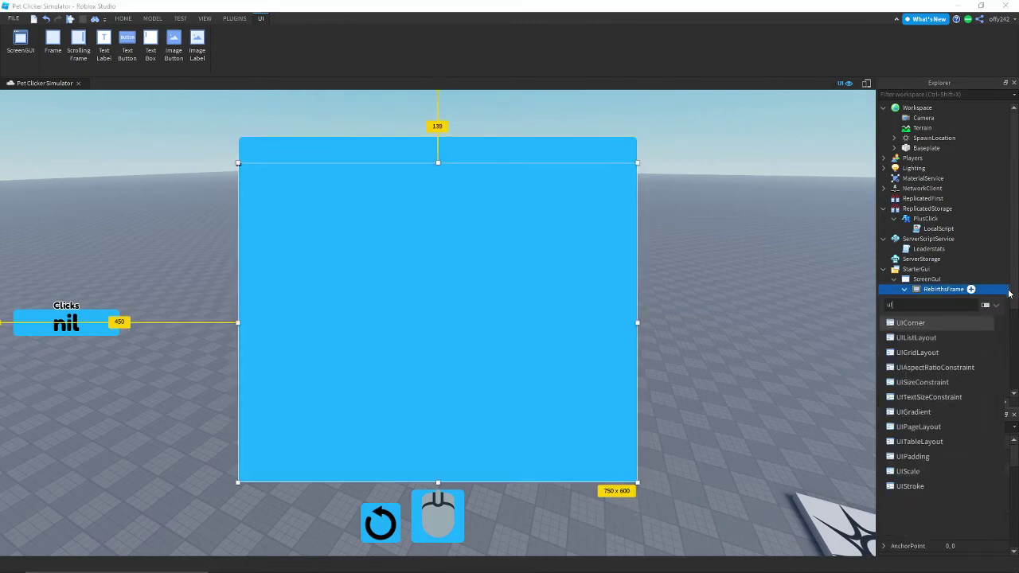
pyautogui.click(936, 322)
# Step: Rename the inner frame to TopBar
pyautogui.click(953, 310)
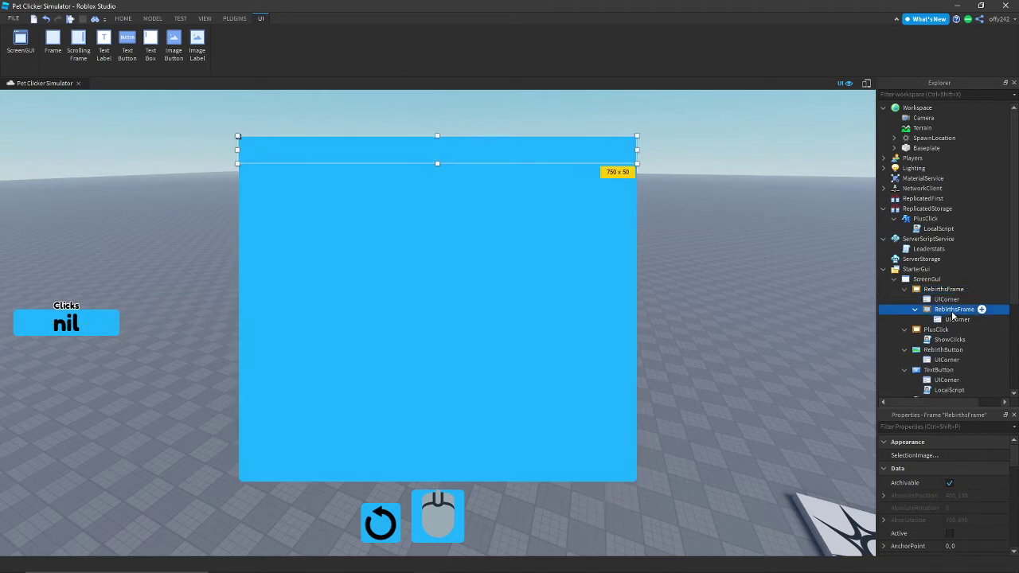
pyautogui.click(952, 313)
pyautogui.write('TopBar')
pyautogui.press('Return')
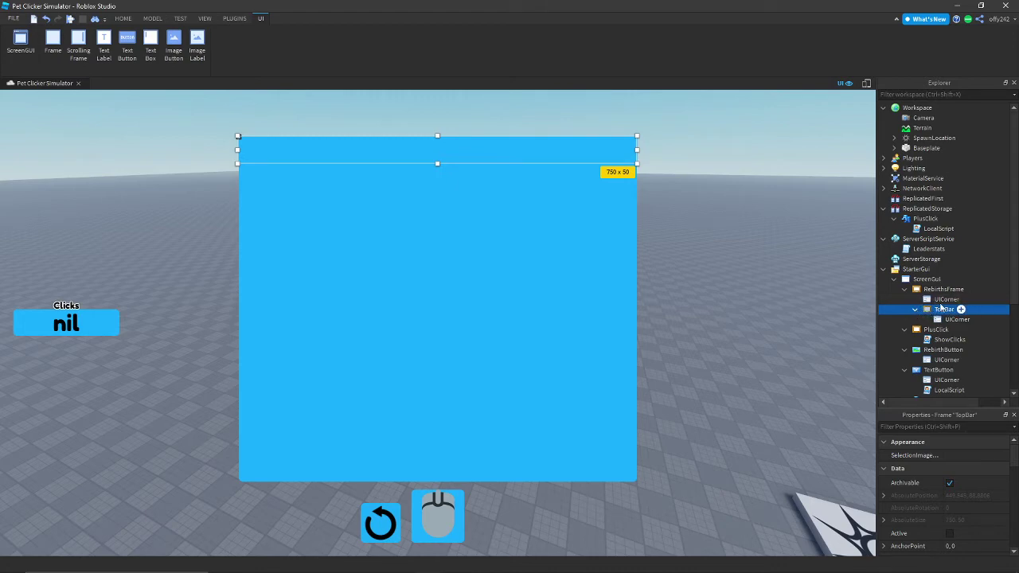
pyautogui.click(755, 223)
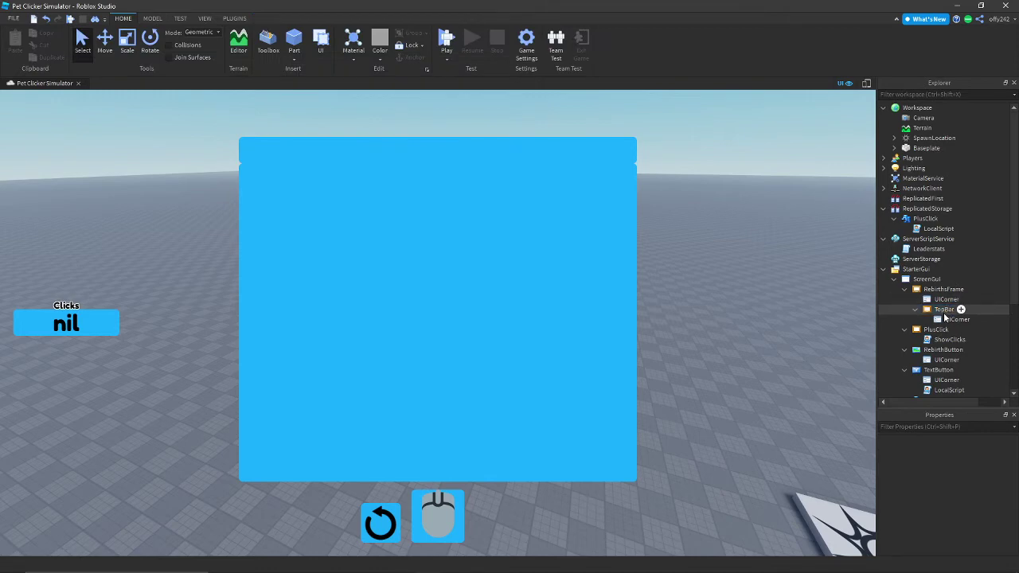
pyautogui.click(423, 154)
# Step: Set TopBar's BackgroundColor3 to deep blue (0, 123, 255), saving it as a custom colour
pyautogui.moveTo(433, 160); pyautogui.dragTo(433, 166)
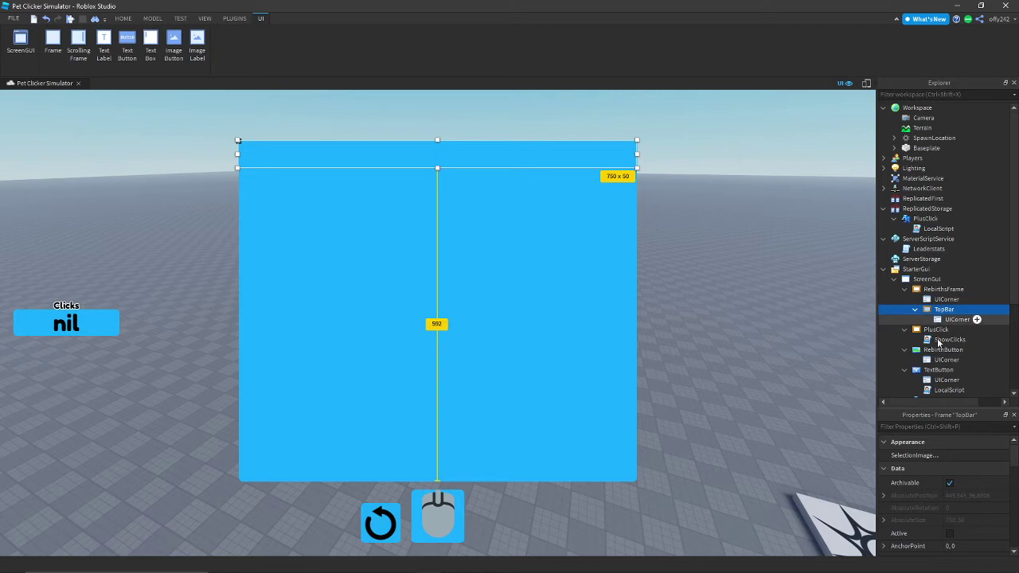
pyautogui.click(908, 426)
pyautogui.write('bac')
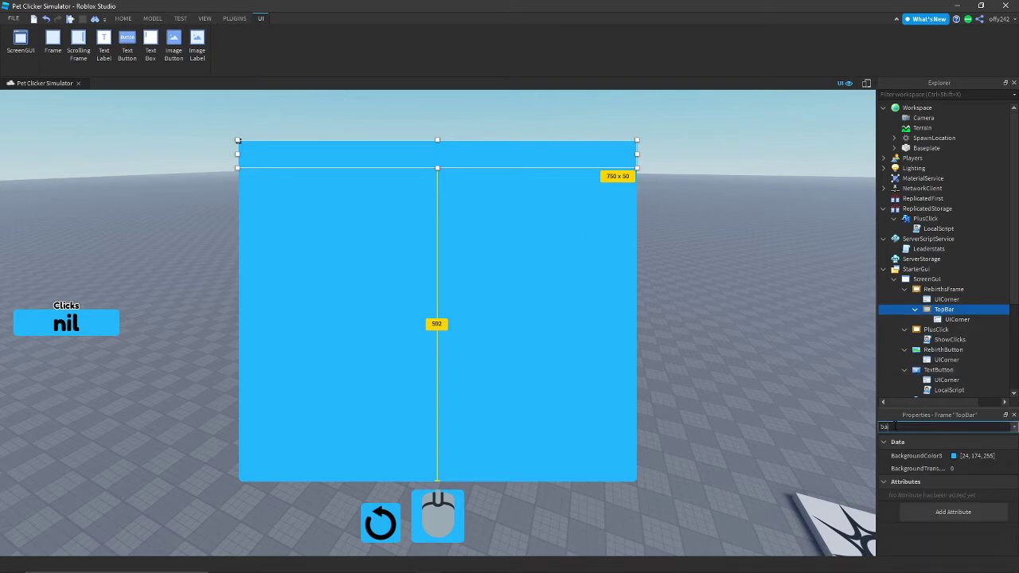
pyautogui.click(953, 455)
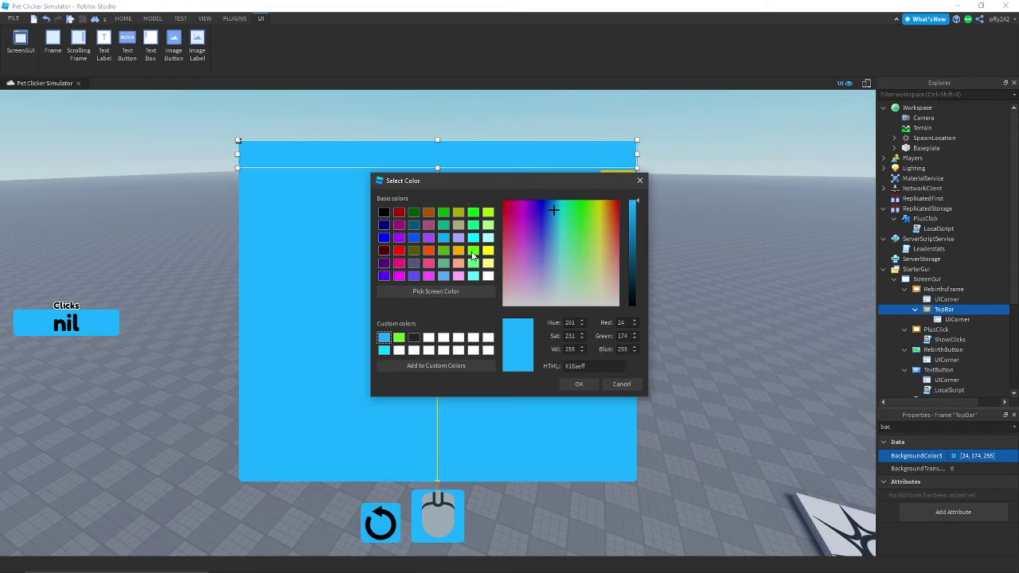
pyautogui.moveTo(634, 209); pyautogui.dragTo(636, 231)
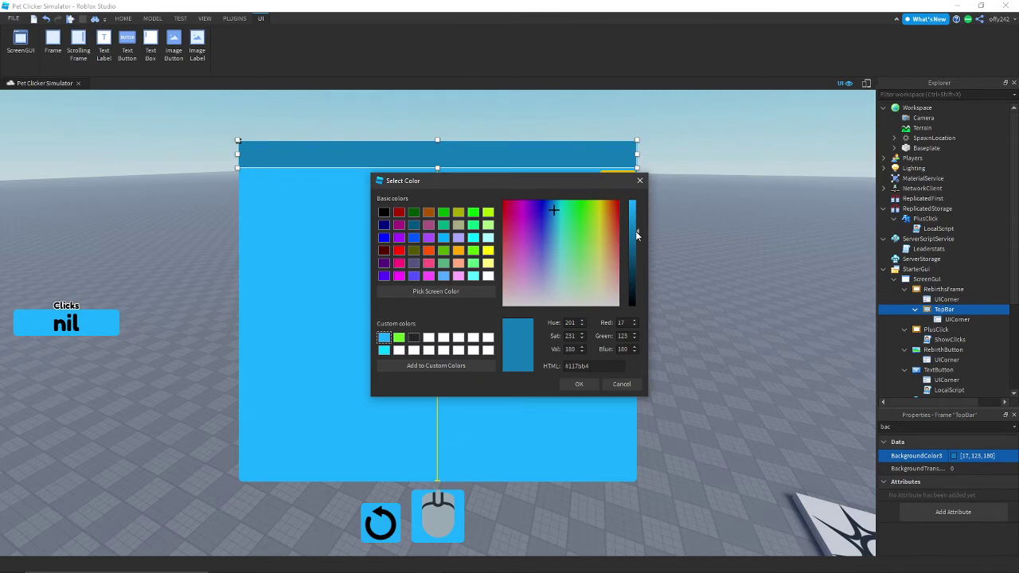
pyautogui.click(385, 350)
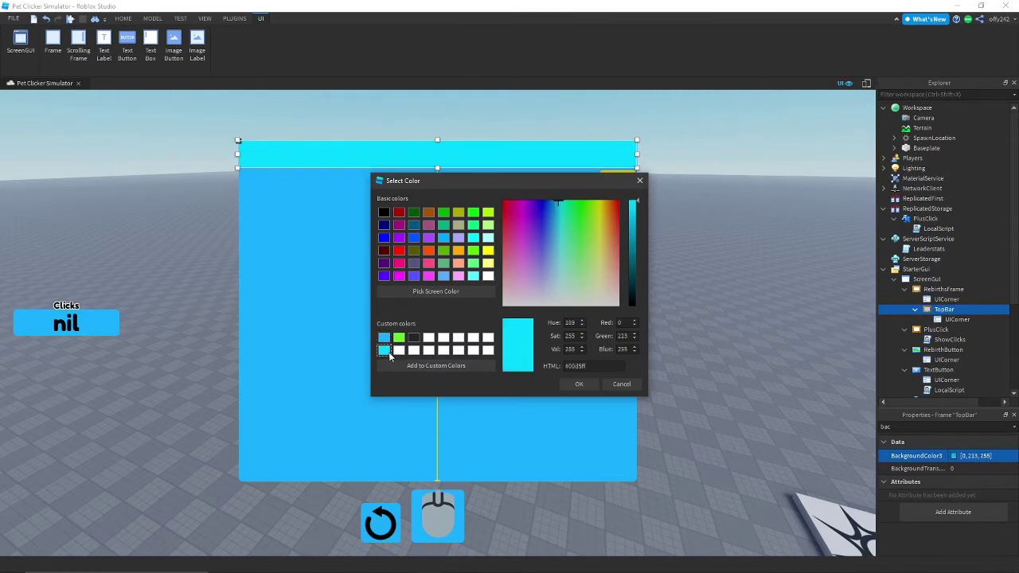
pyautogui.moveTo(563, 199); pyautogui.dragTo(551, 199)
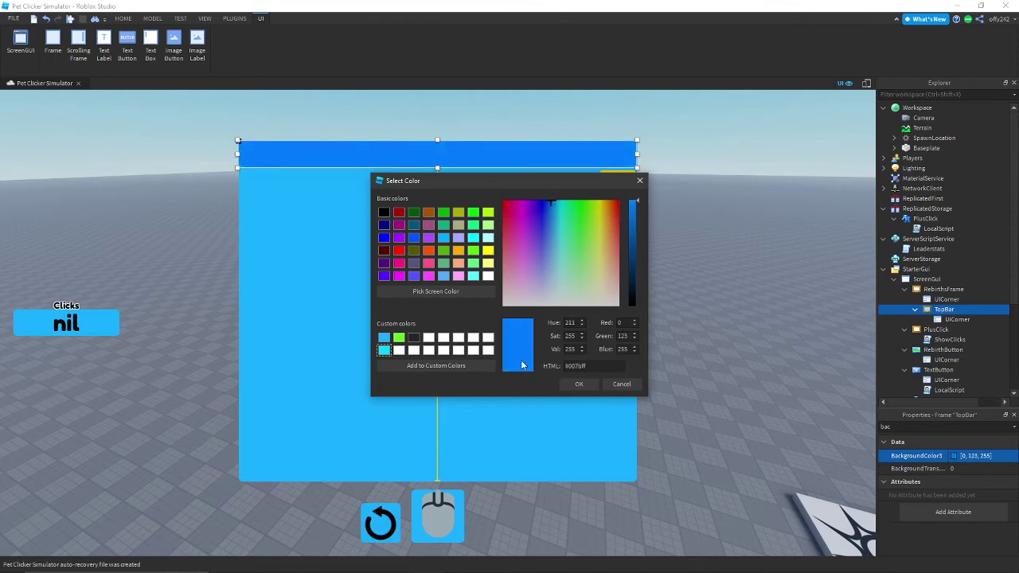
pyautogui.click(472, 366)
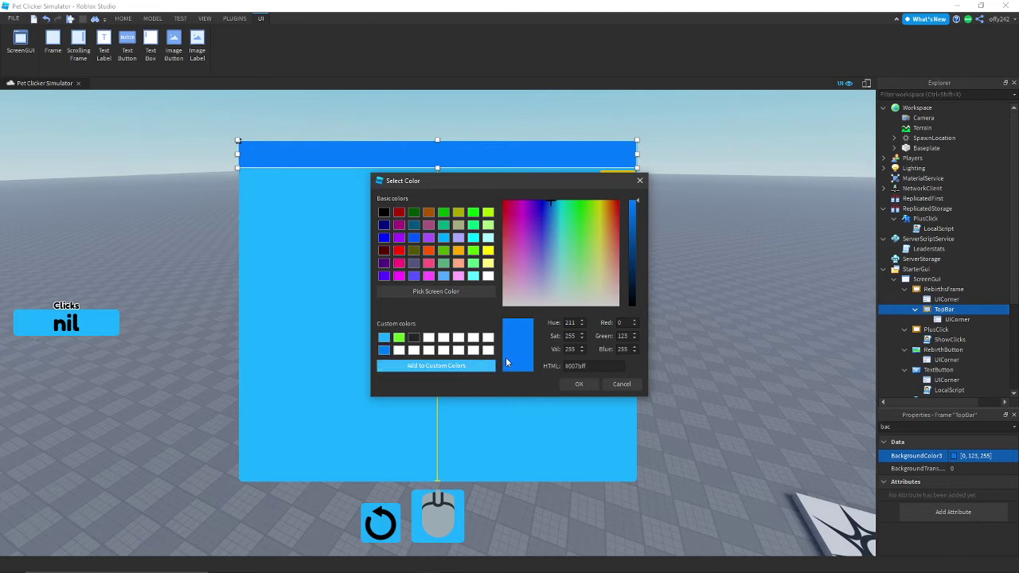
pyautogui.click(579, 384)
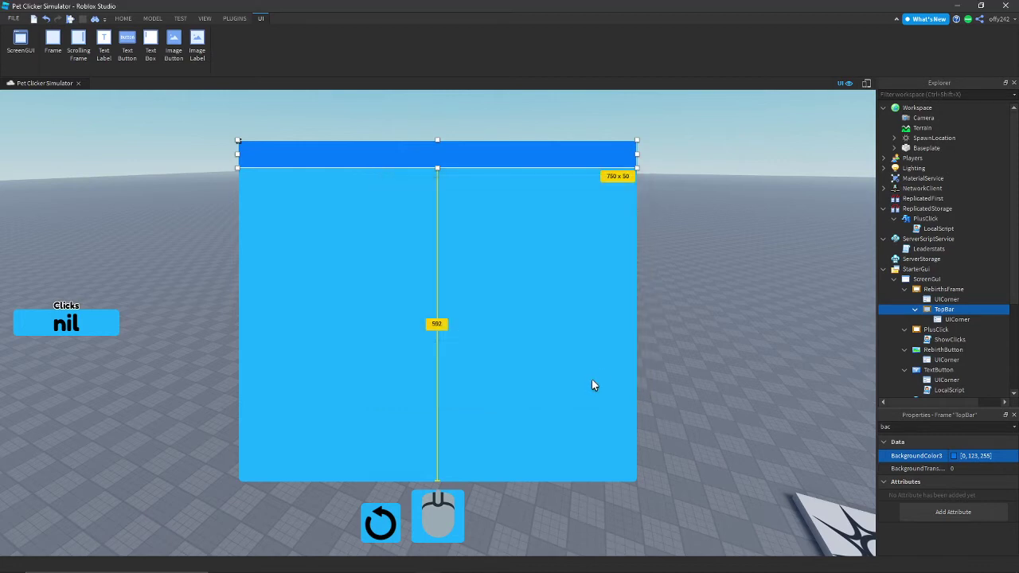
pyautogui.click(718, 211)
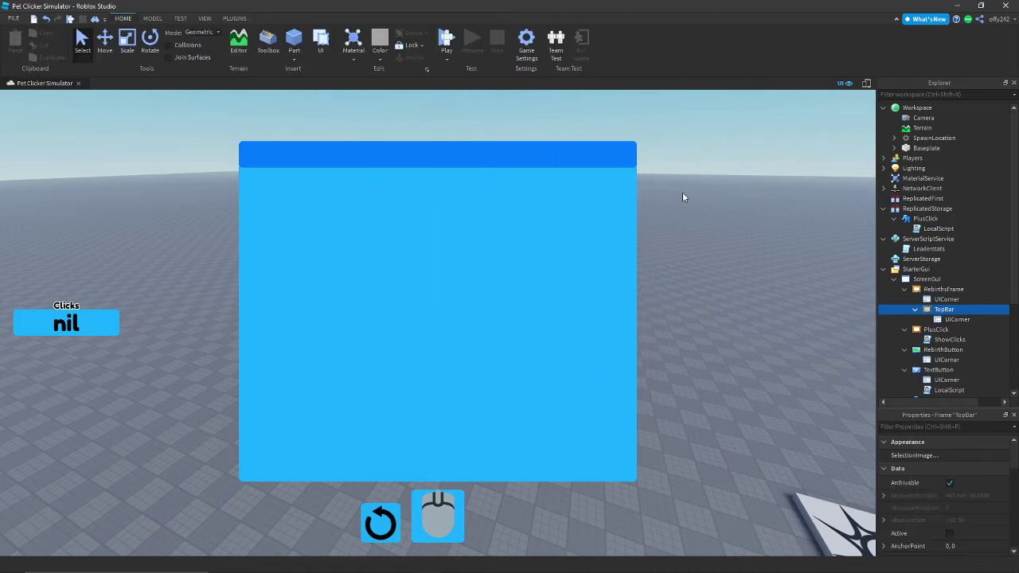
# Step: Insert a TextButton into TopBar, name it Close, and move it to the bar's right end
pyautogui.click(945, 310)
pyautogui.click(962, 310)
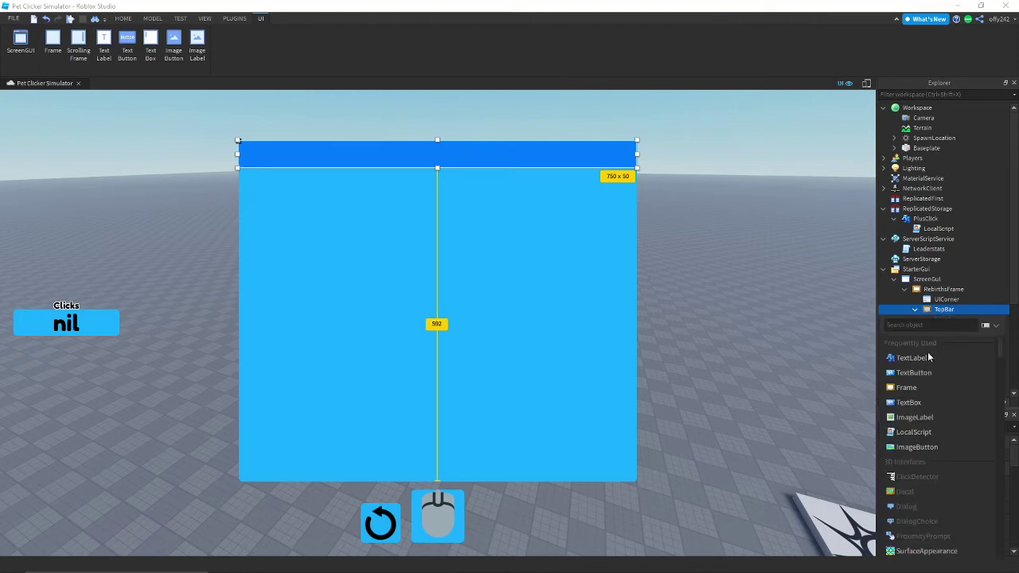
pyautogui.click(914, 372)
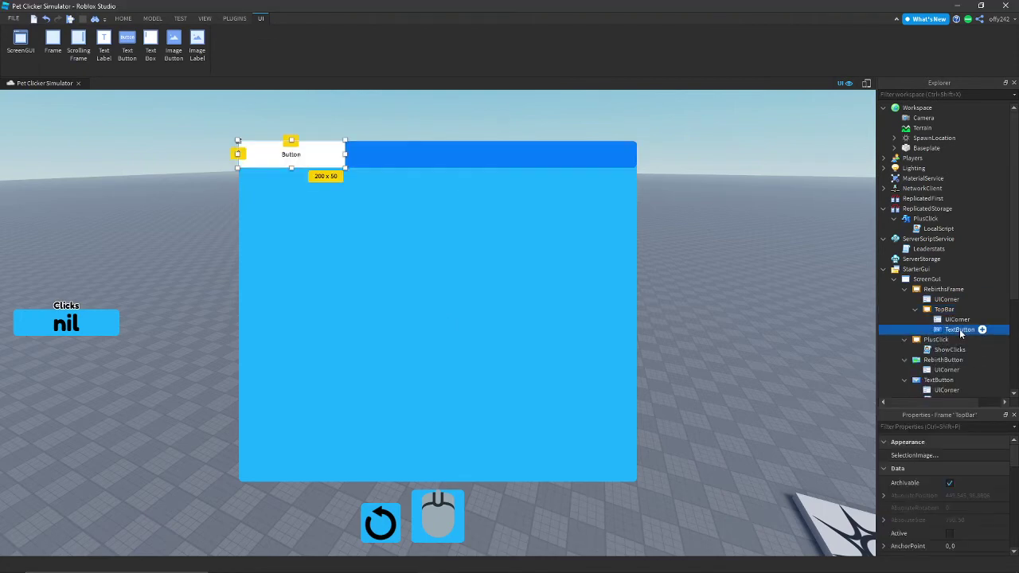
pyautogui.click(959, 329)
pyautogui.click(959, 330)
pyautogui.write('Close')
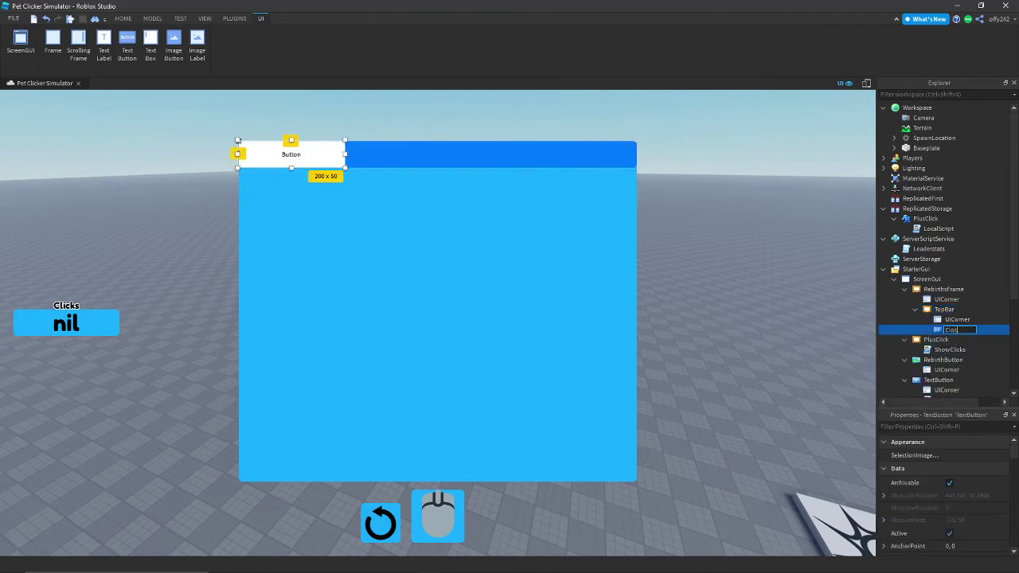
pyautogui.press('Return')
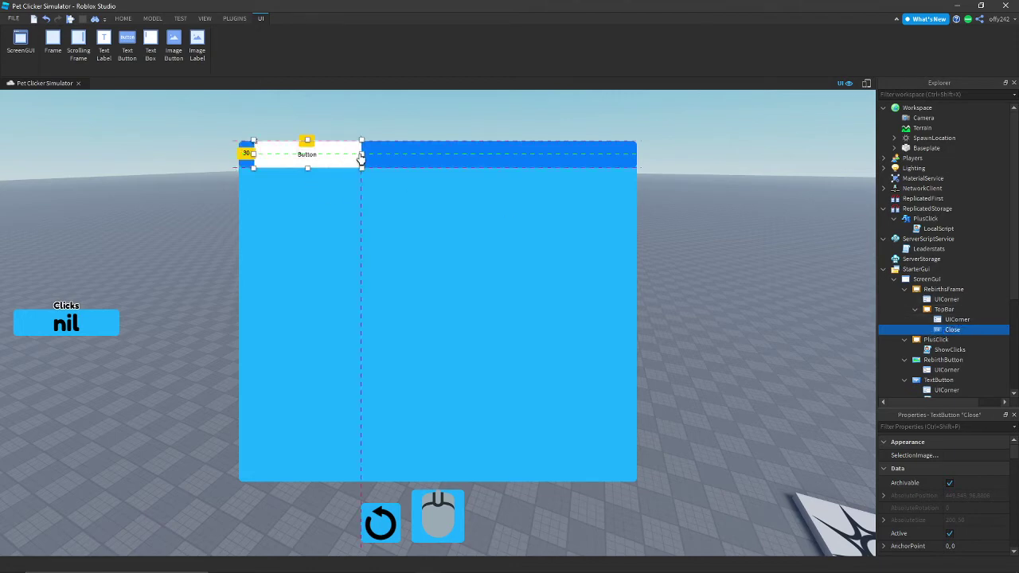
pyautogui.moveTo(307, 159); pyautogui.dragTo(593, 163)
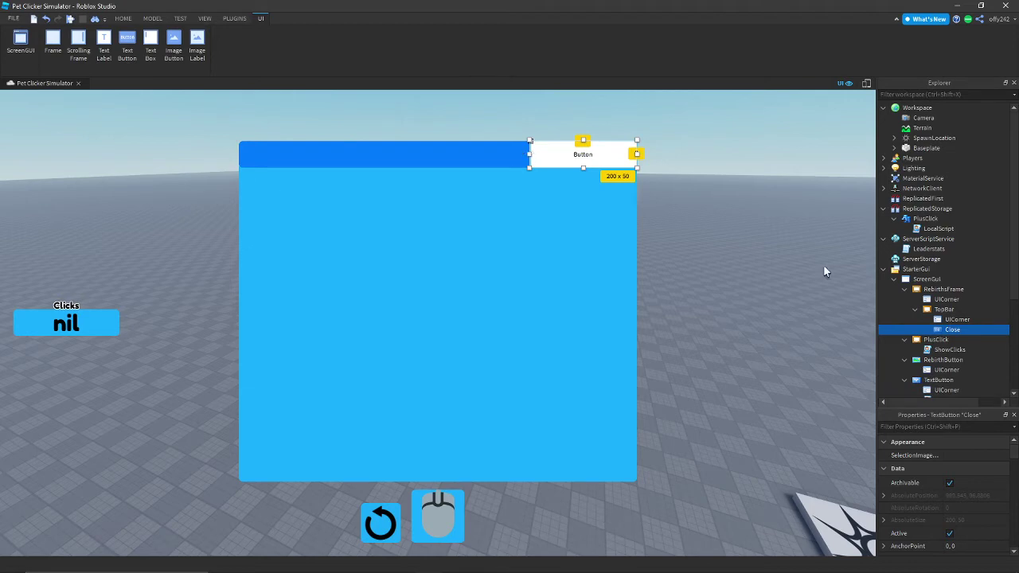
# Step: Set the Close button's Size to {0,50},{0,50} and move it to the panel's right edge
pyautogui.click(946, 426)
pyautogui.write('size')
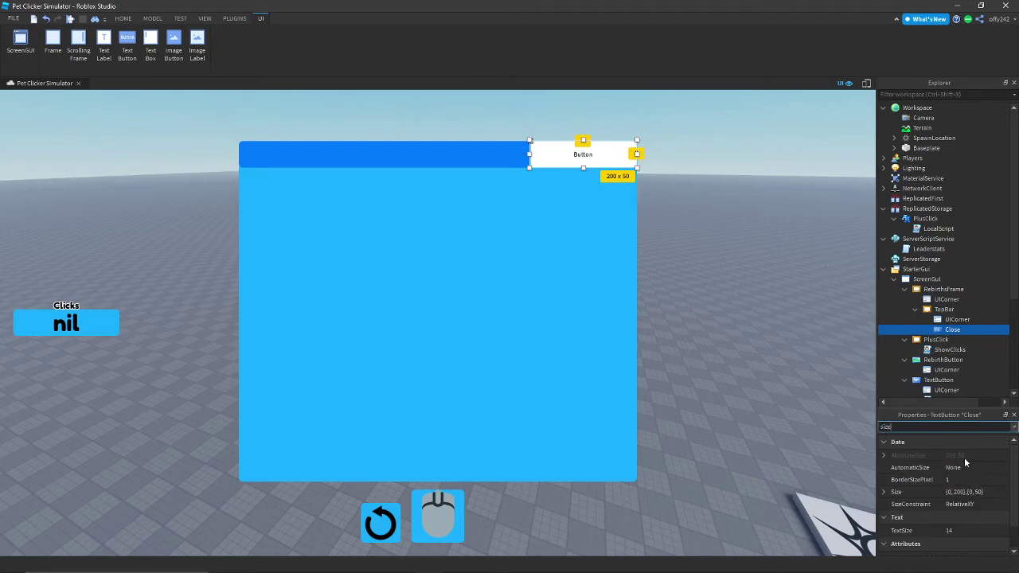
pyautogui.click(971, 492)
pyautogui.doubleClick(956, 492)
pyautogui.write('5')
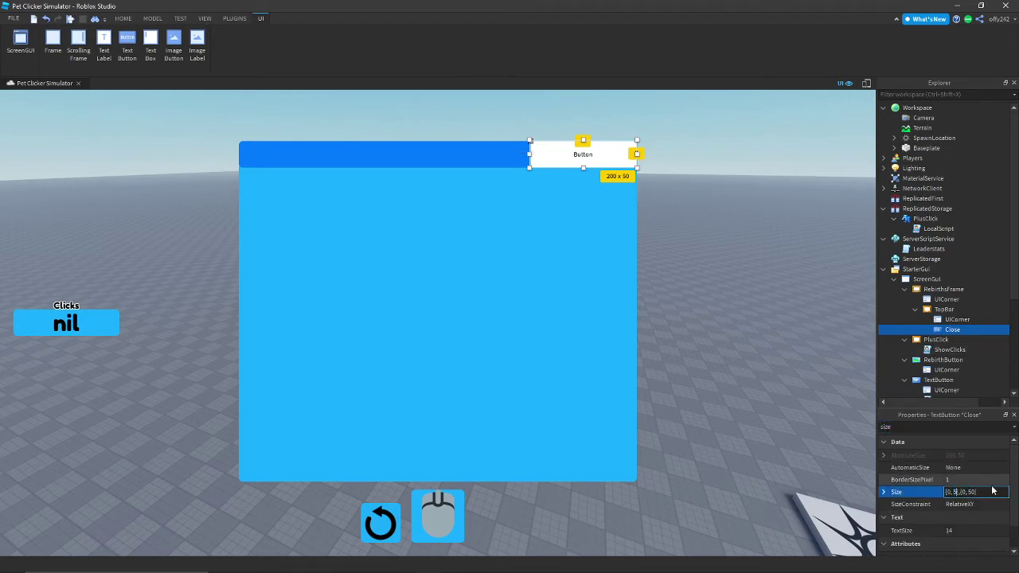
pyautogui.write('0')
pyautogui.press('Return')
pyautogui.moveTo(549, 154); pyautogui.dragTo(637, 156)
# Step: Set the Close button's Text to X and turn on TextScaled
pyautogui.doubleClick(902, 425)
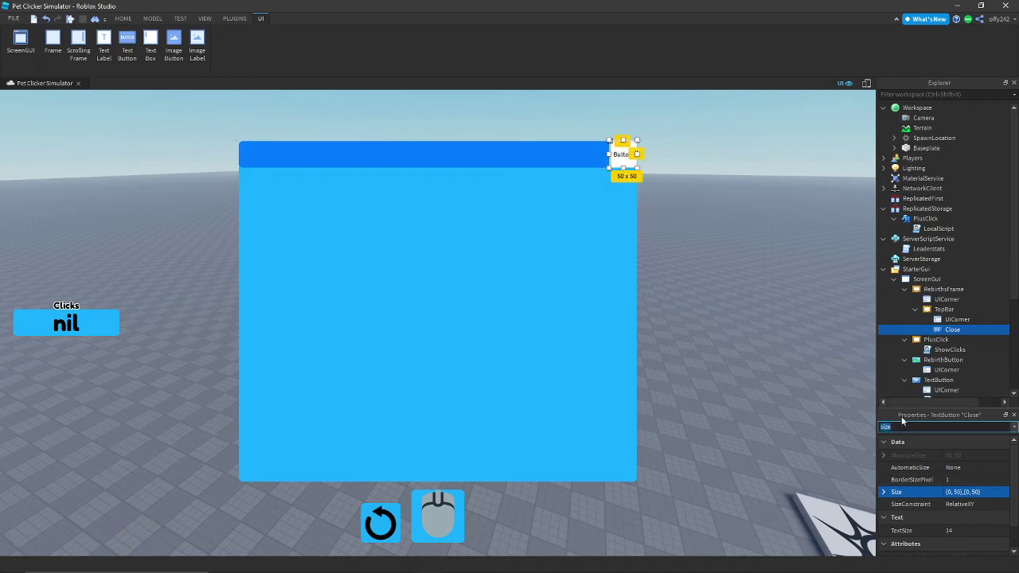
pyautogui.write('tex')
pyautogui.click(956, 482)
pyautogui.write('X')
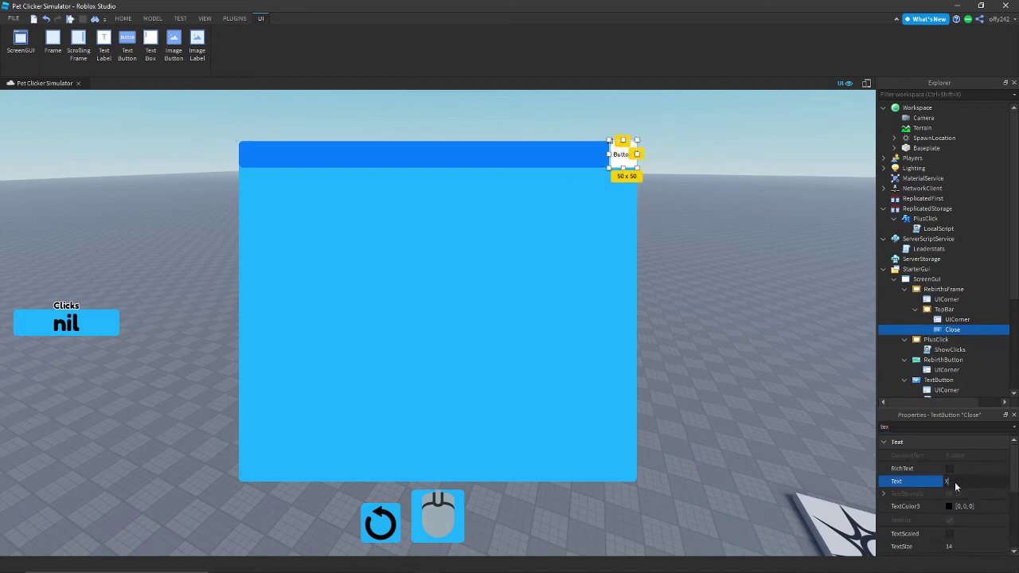
pyautogui.press('Return')
pyautogui.doubleClick(925, 426)
pyautogui.press('BackSpace')
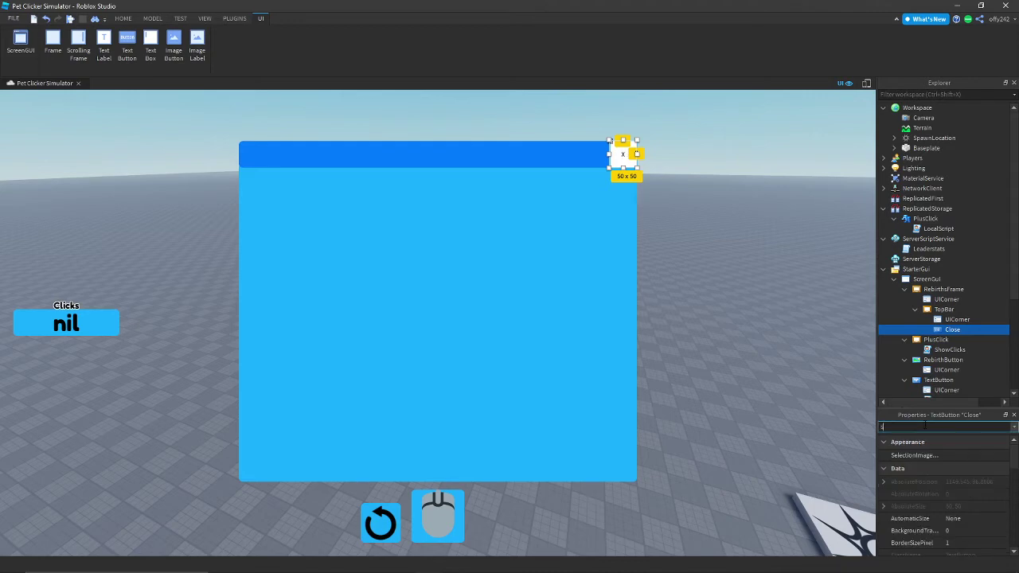
pyautogui.write('sca')
pyautogui.click(953, 456)
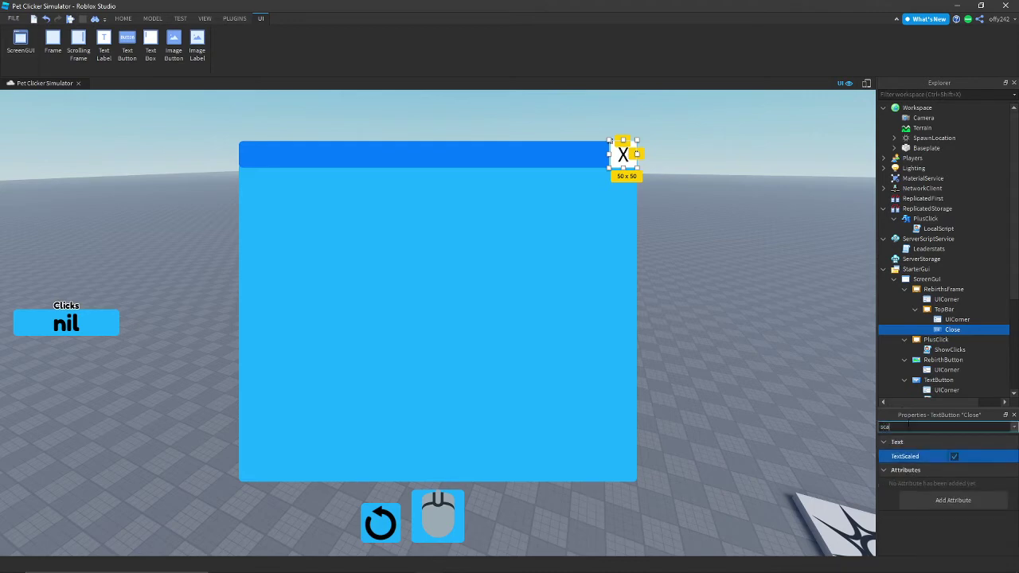
# Step: Change the Close button's font to FredokaOne
pyautogui.doubleClick(908, 426)
pyautogui.press('BackSpace')
pyautogui.write('fon')
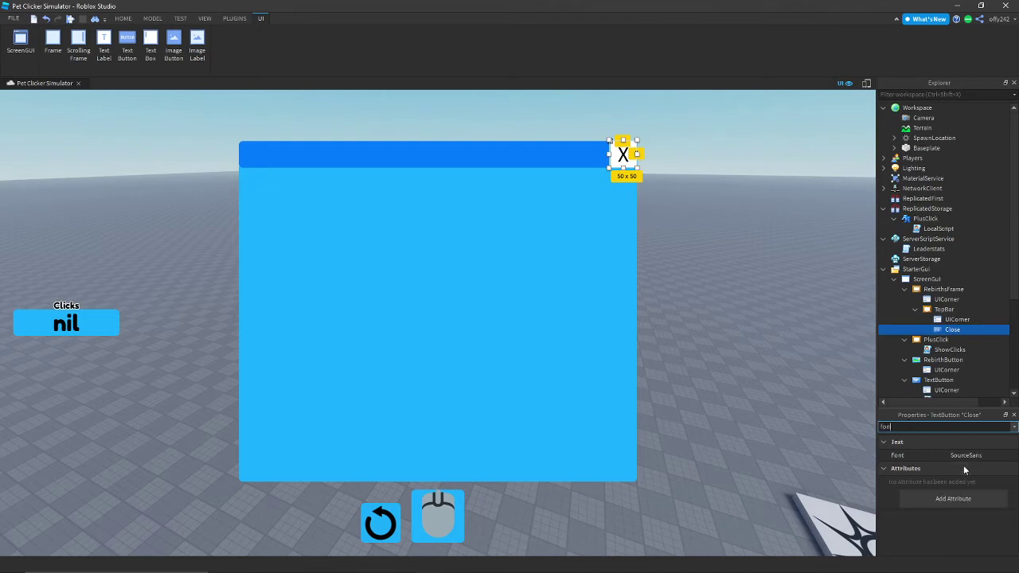
pyautogui.click(963, 455)
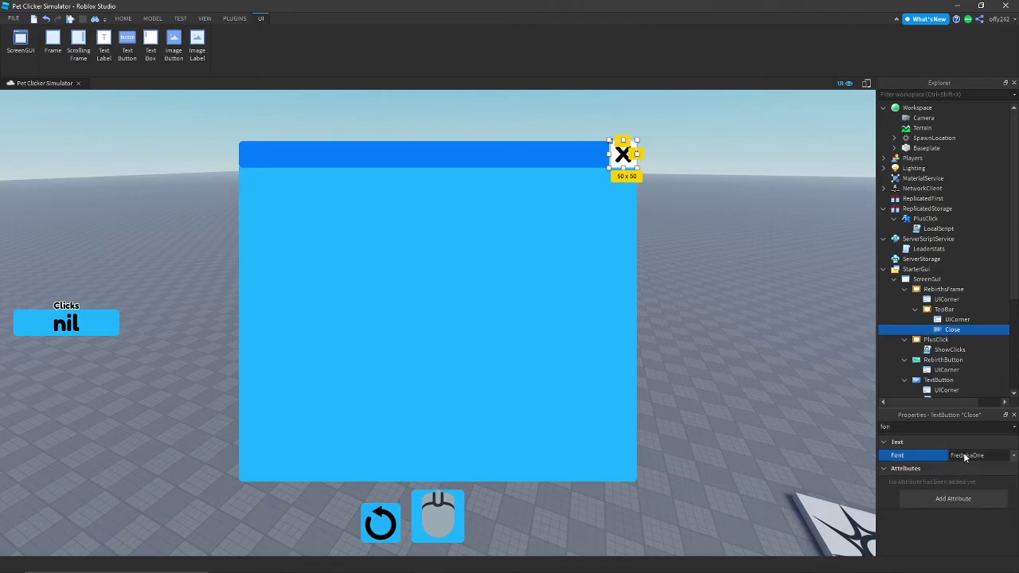
# Step: Set the Close button's background colour to red
pyautogui.doubleClick(938, 428)
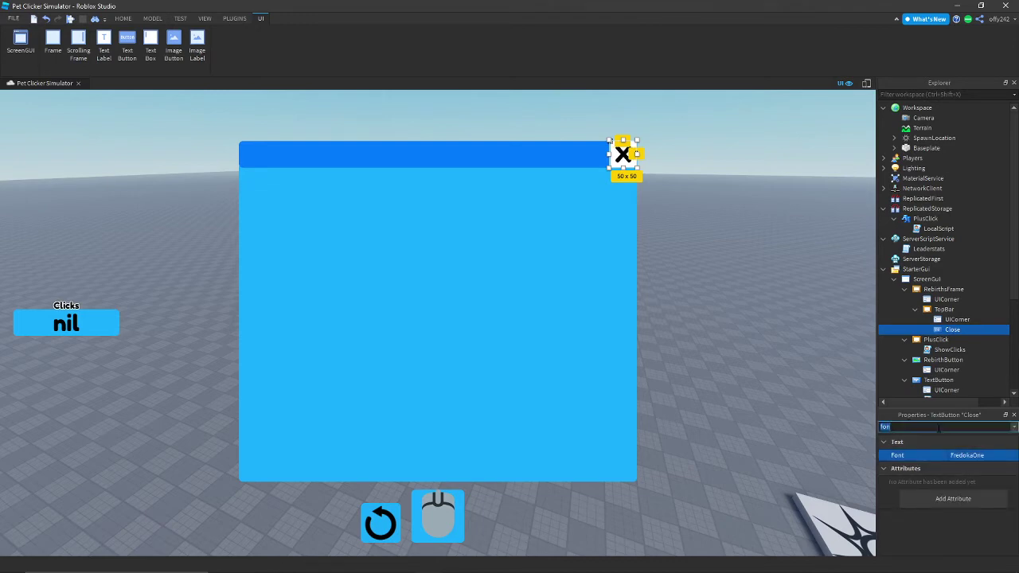
pyautogui.write('bac')
pyautogui.click(954, 456)
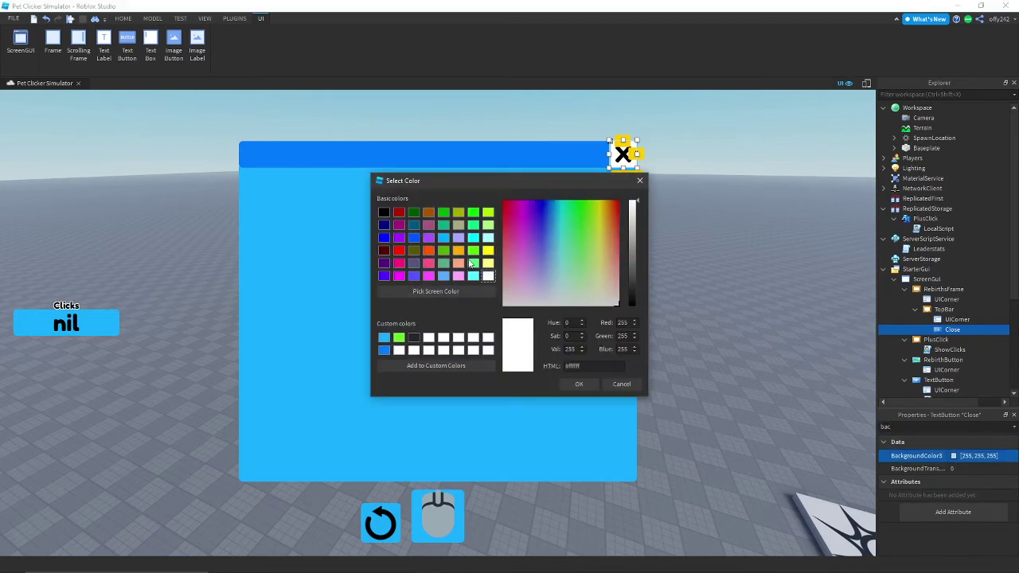
pyautogui.click(399, 250)
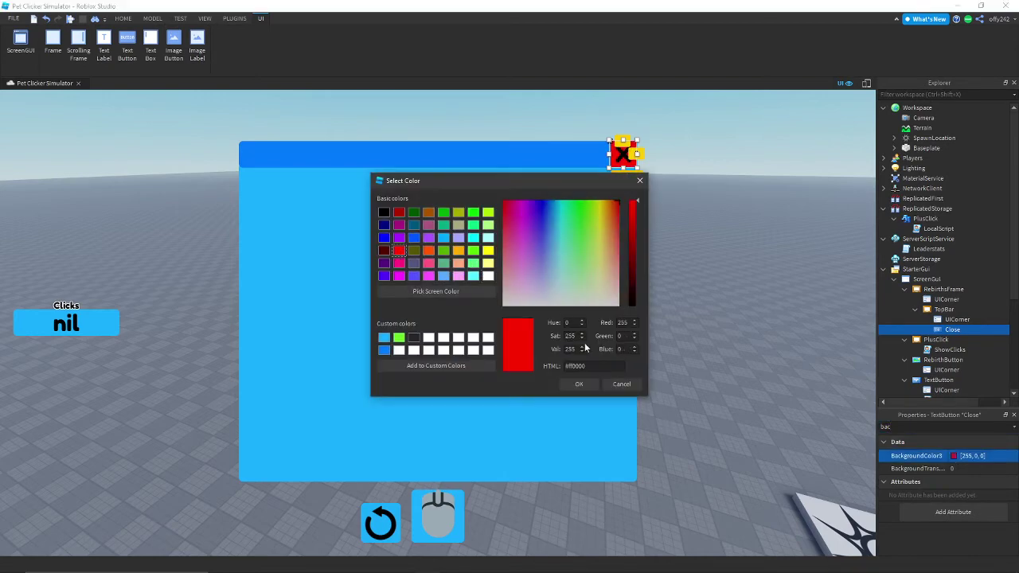
pyautogui.click(579, 384)
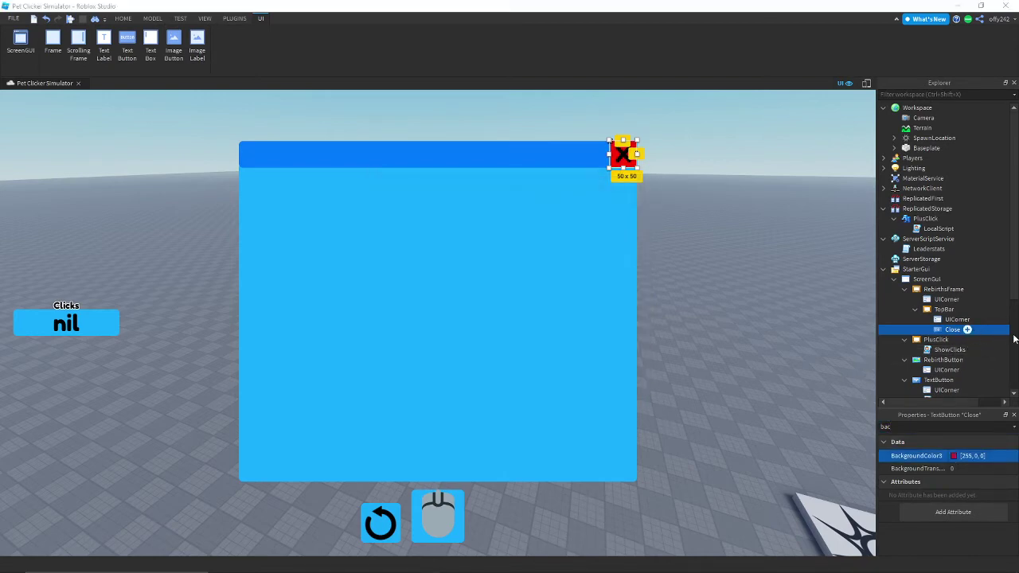
pyautogui.click(967, 329)
# Step: Add a UICorner to the Close button with CornerRadius 0, 100 to make it round
pyautogui.write('ui')
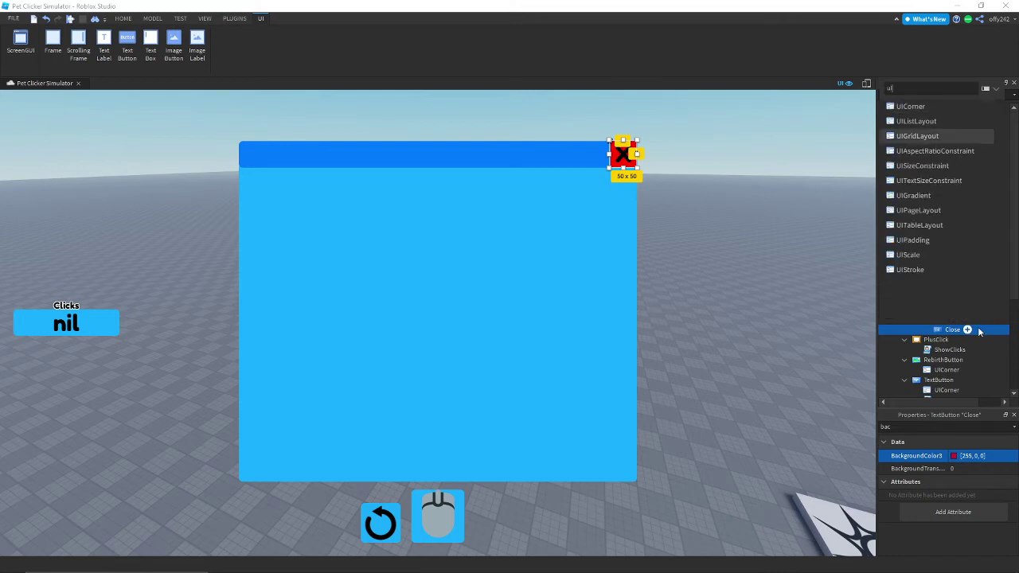
pyautogui.press('Escape')
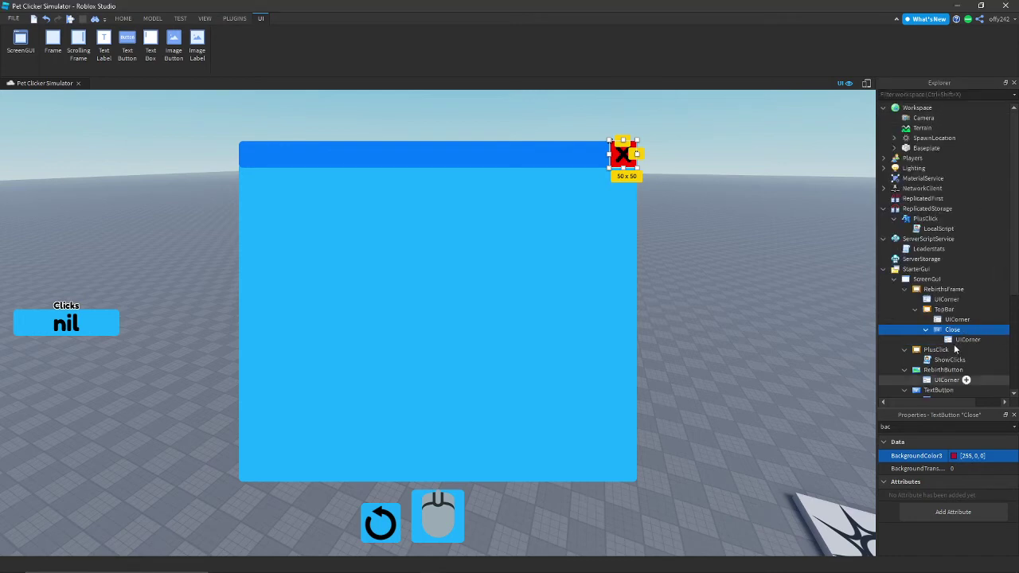
pyautogui.click(967, 328)
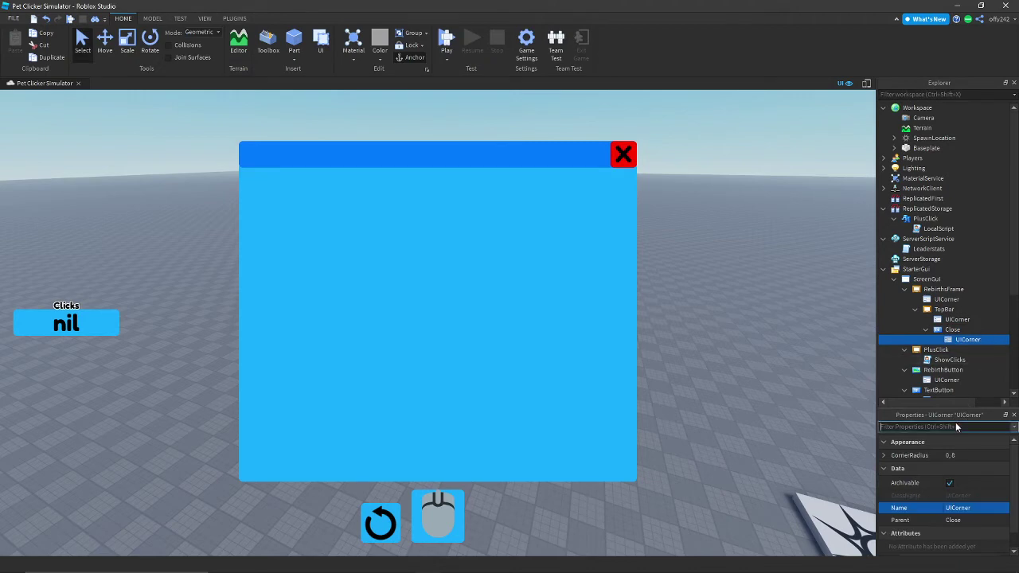
pyautogui.click(963, 455)
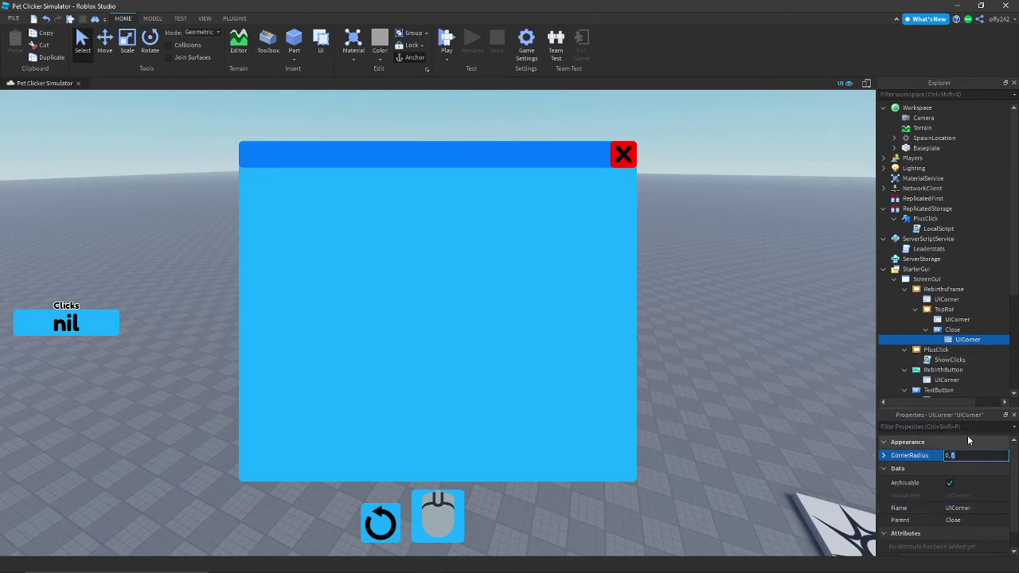
pyautogui.press('Return')
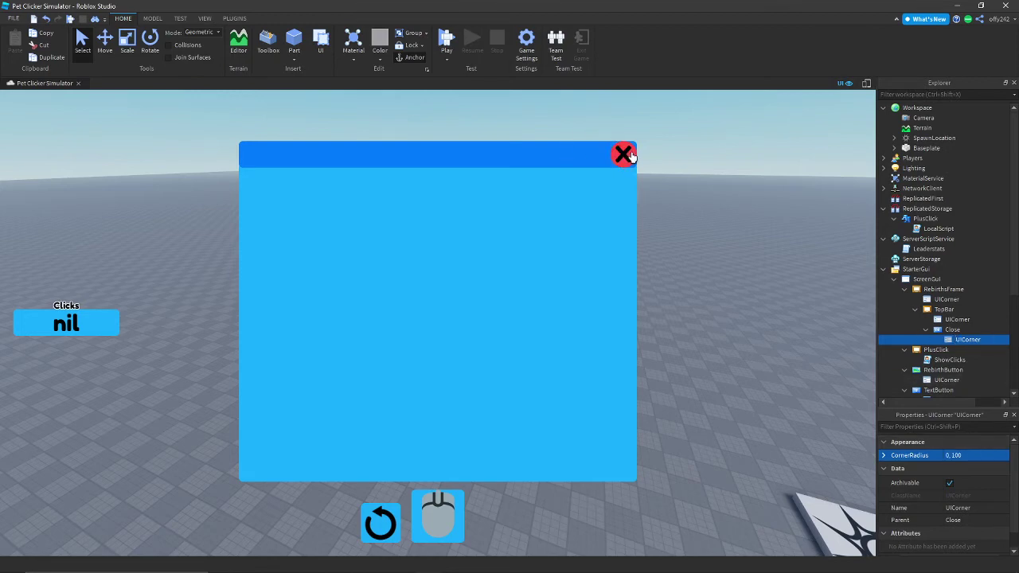
# Step: Move the round Close button onto the panel's top-right corner
pyautogui.click(949, 329)
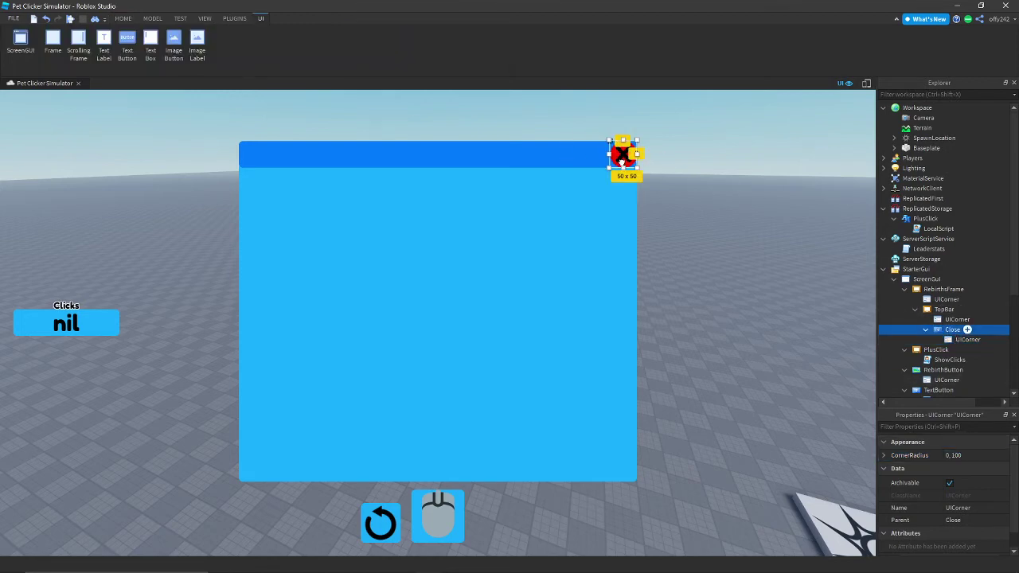
pyautogui.moveTo(622, 165); pyautogui.dragTo(632, 157)
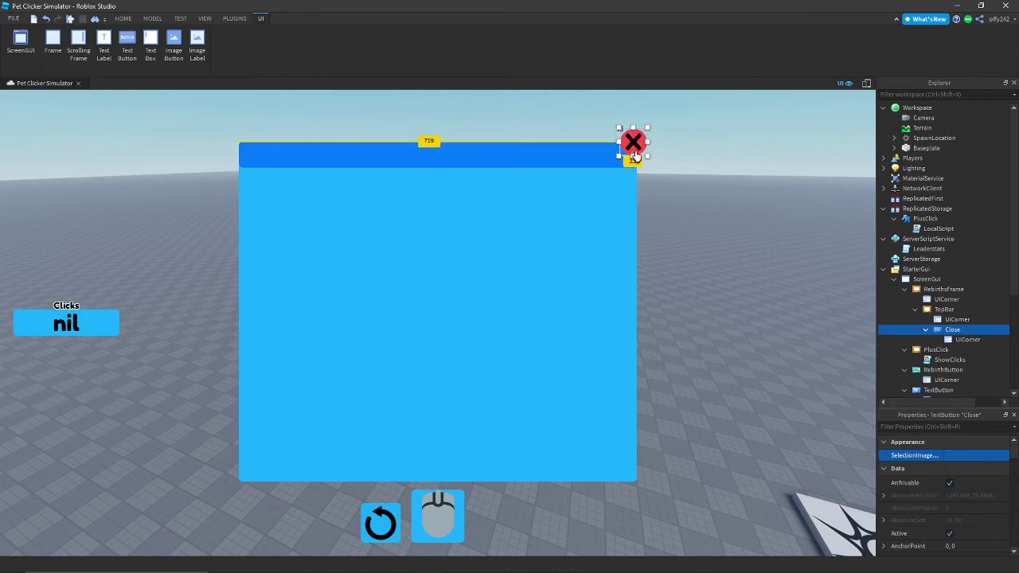
pyautogui.click(748, 203)
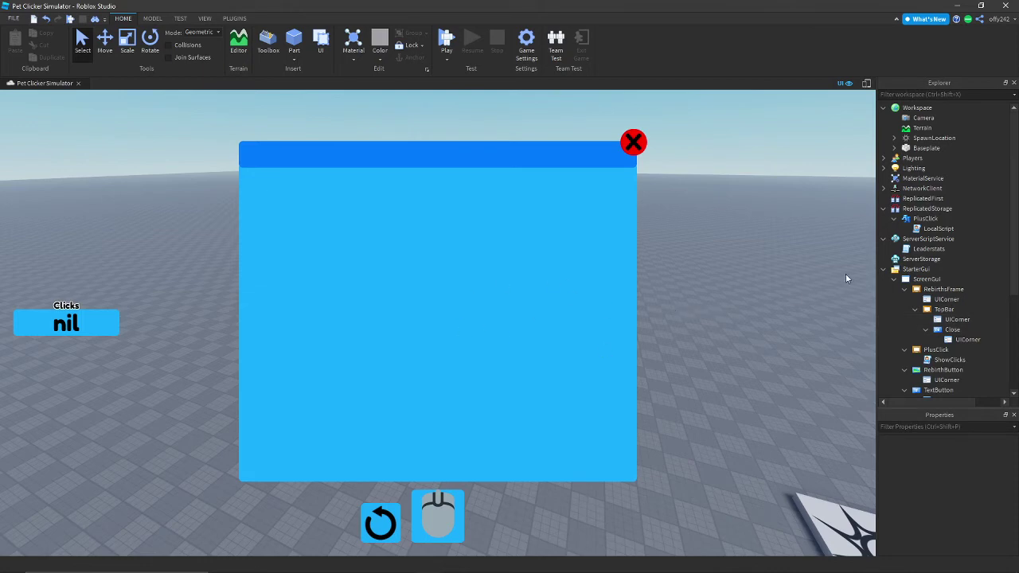
pyautogui.click(915, 309)
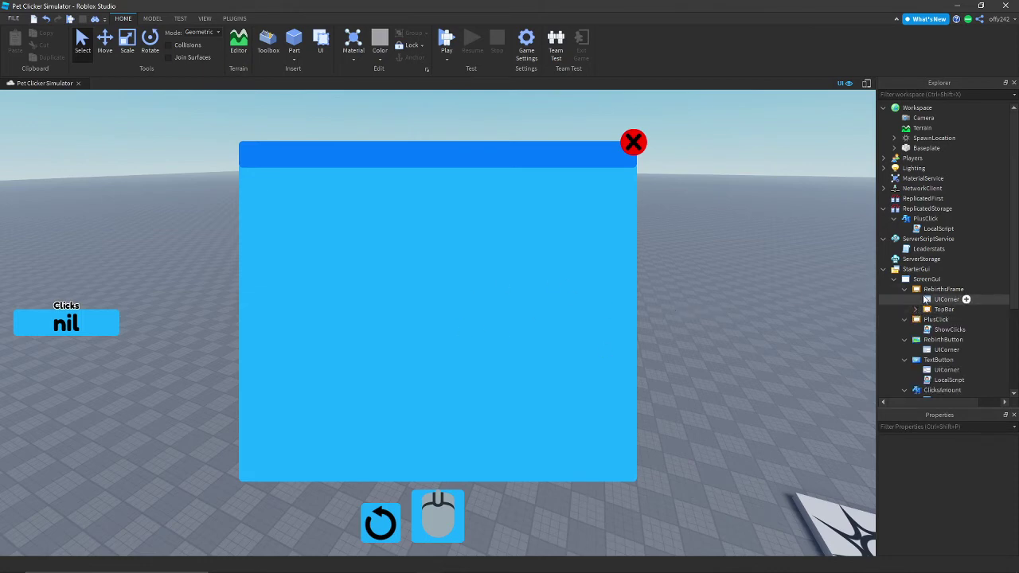
# Step: Add a LocalScript to RebirthButton starting with script.Parent.MouseButton1Click:Connect(function()
pyautogui.click(959, 340)
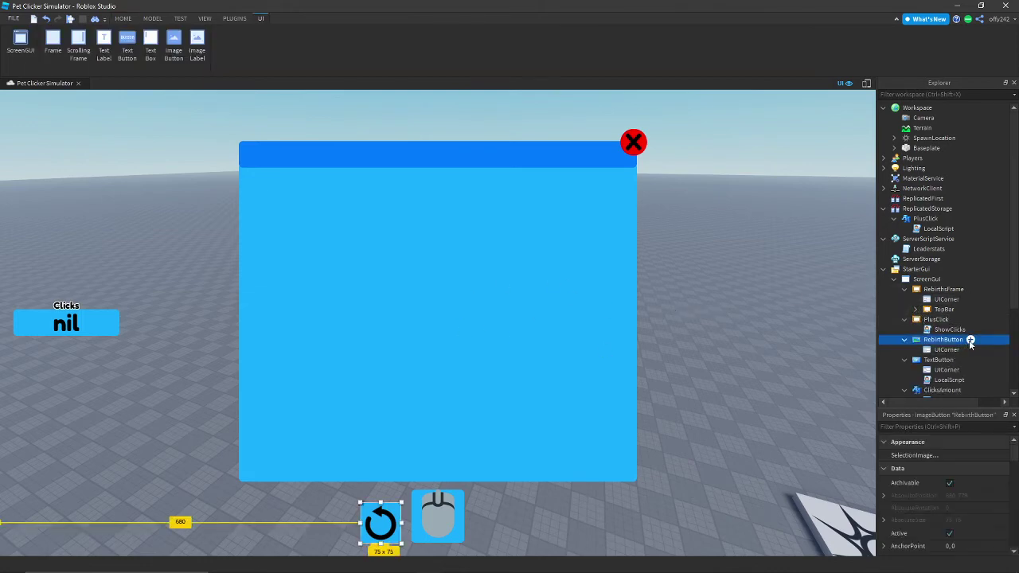
pyautogui.click(970, 340)
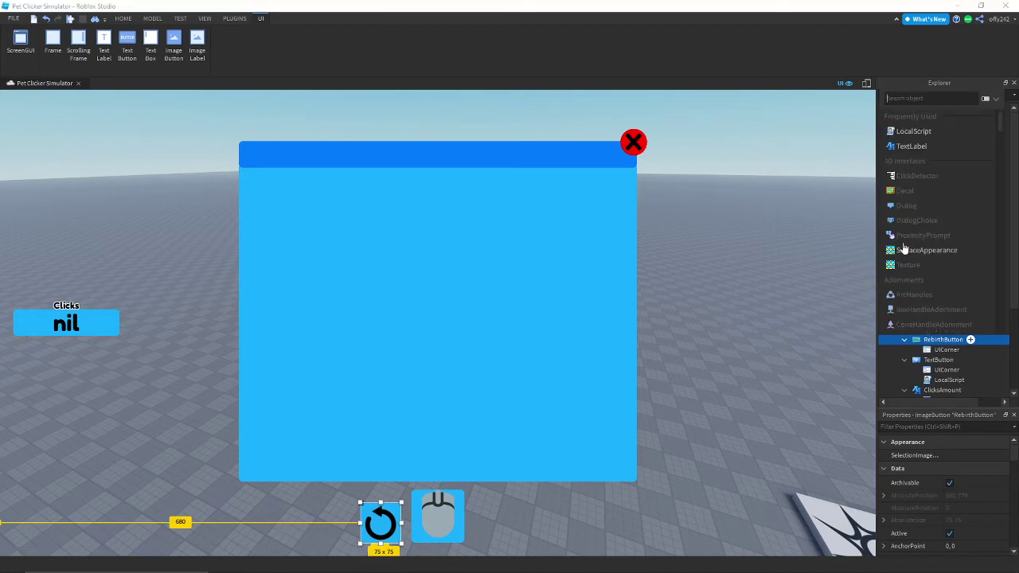
pyautogui.press('Escape')
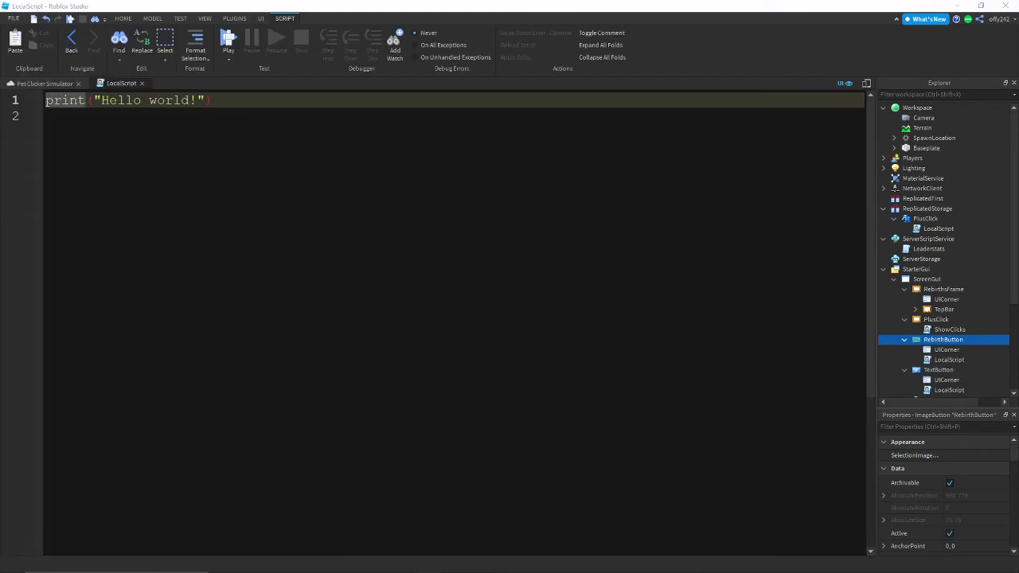
pyautogui.hotkey('ctrl', 'a')
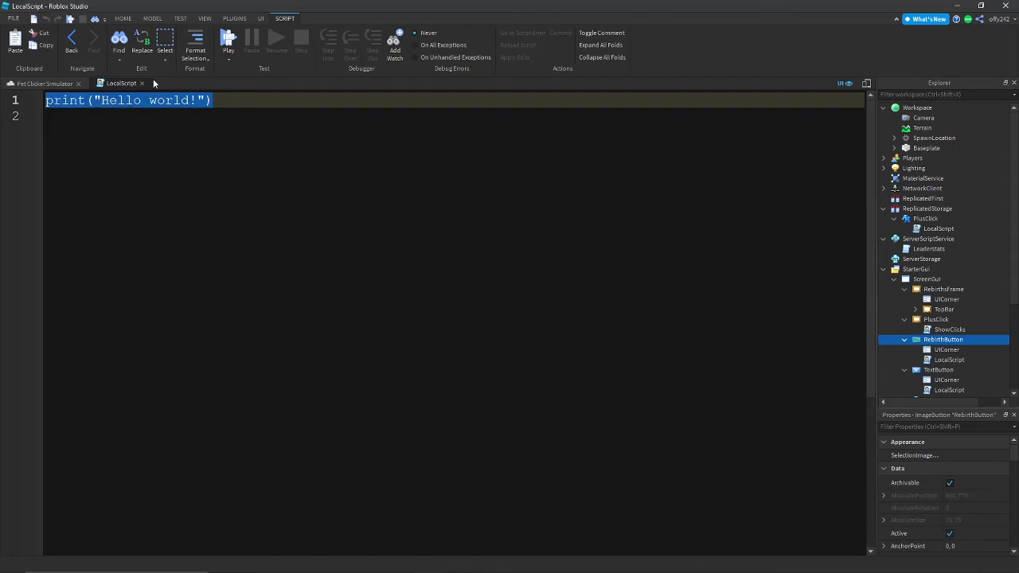
pyautogui.write('script')
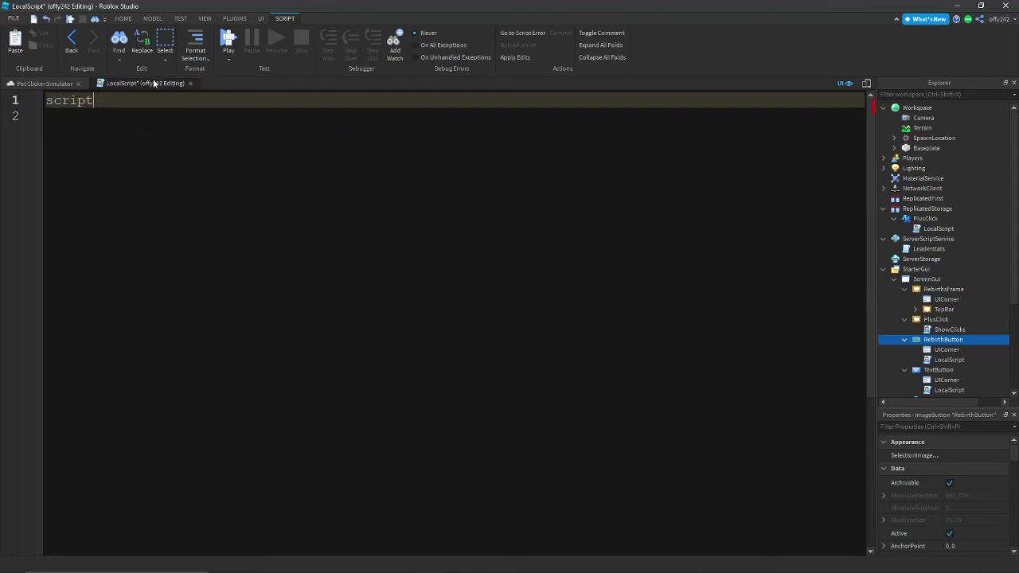
pyautogui.write('.Parent')
pyautogui.write('.')
pyautogui.write('mou')
pyautogui.press('Tab')
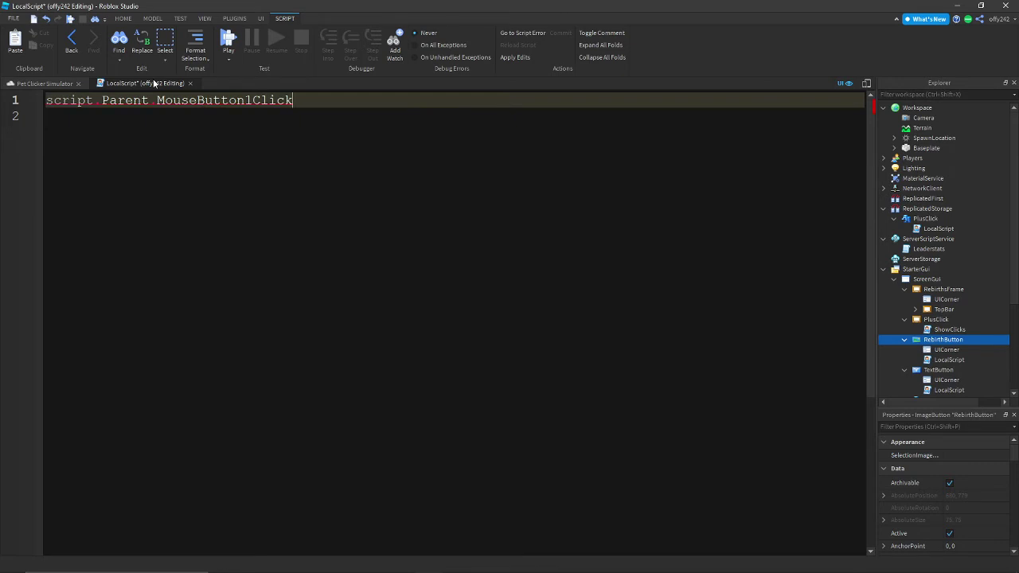
pyautogui.write(':C')
pyautogui.press('Tab')
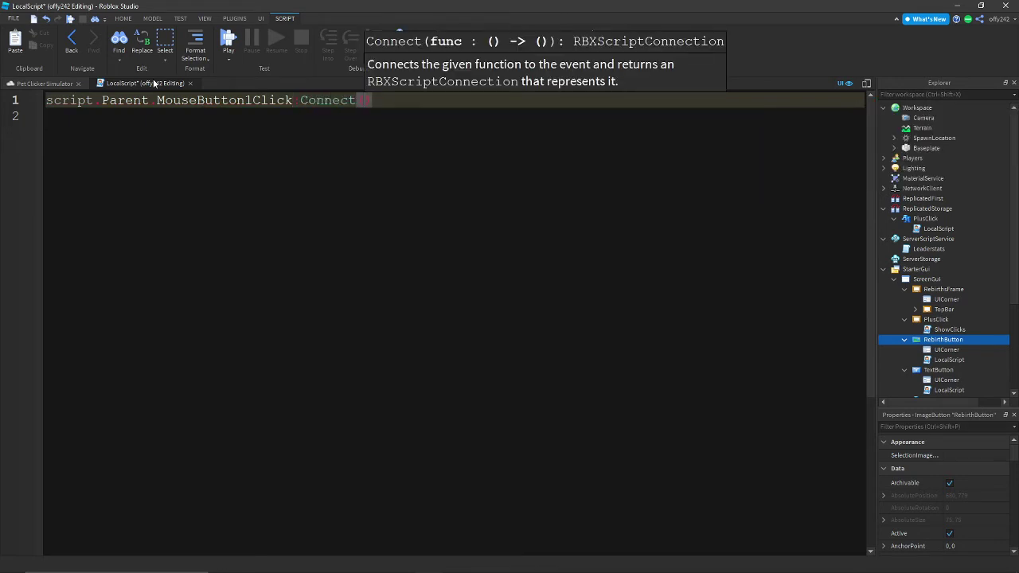
pyautogui.write('function')
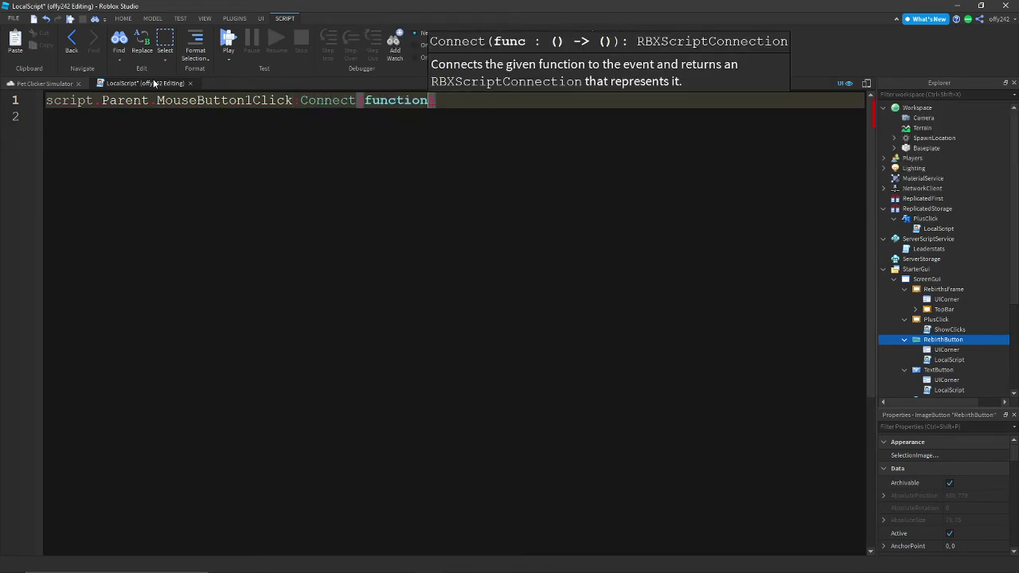
pyautogui.write('()')
pyautogui.press('Return')
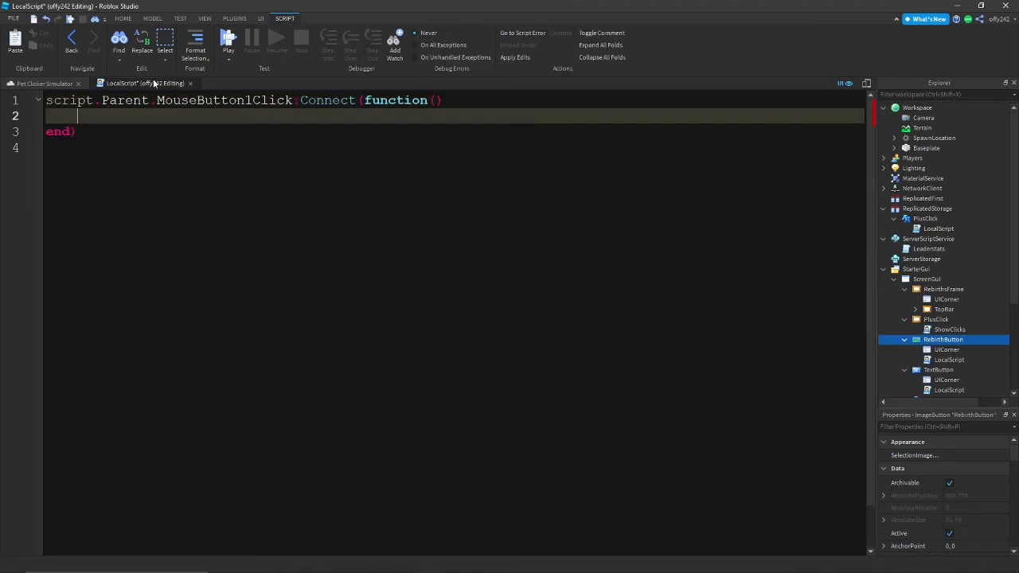
# Step: Write the handler body script.Parent.Parent.RebirthsFrame.Visible = true
pyautogui.write('s')
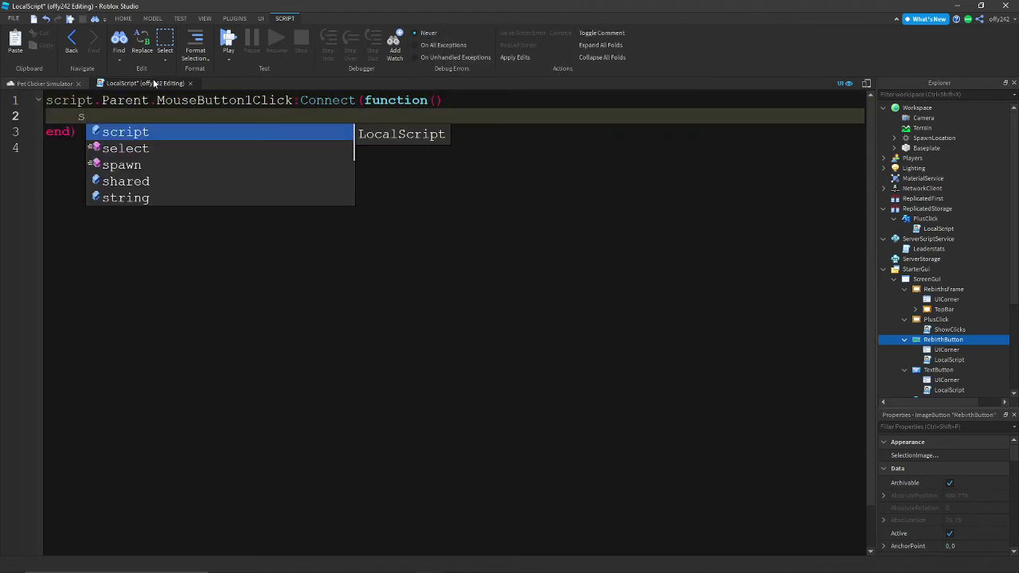
pyautogui.write('cript.Parent.Parent')
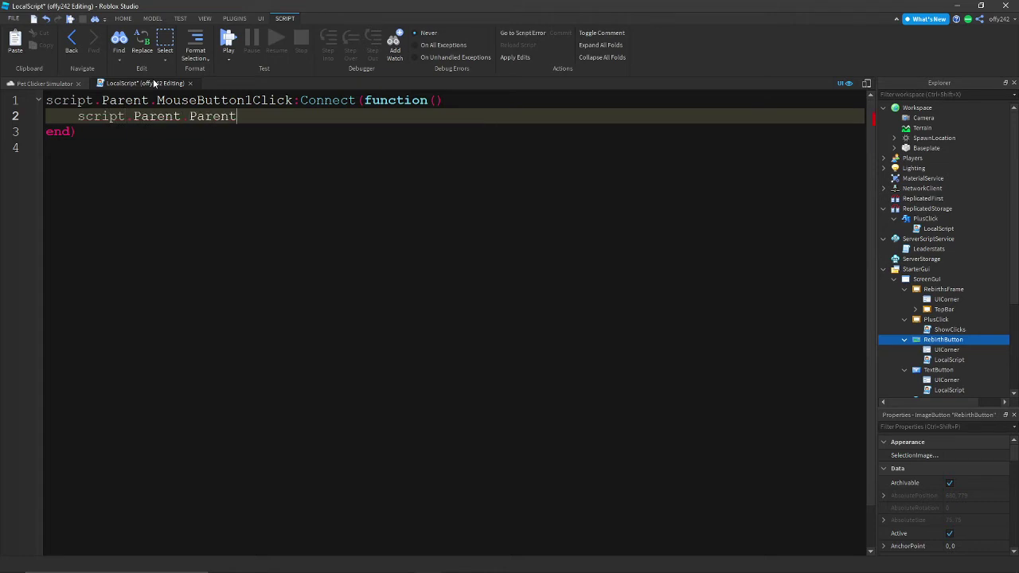
pyautogui.write('.re')
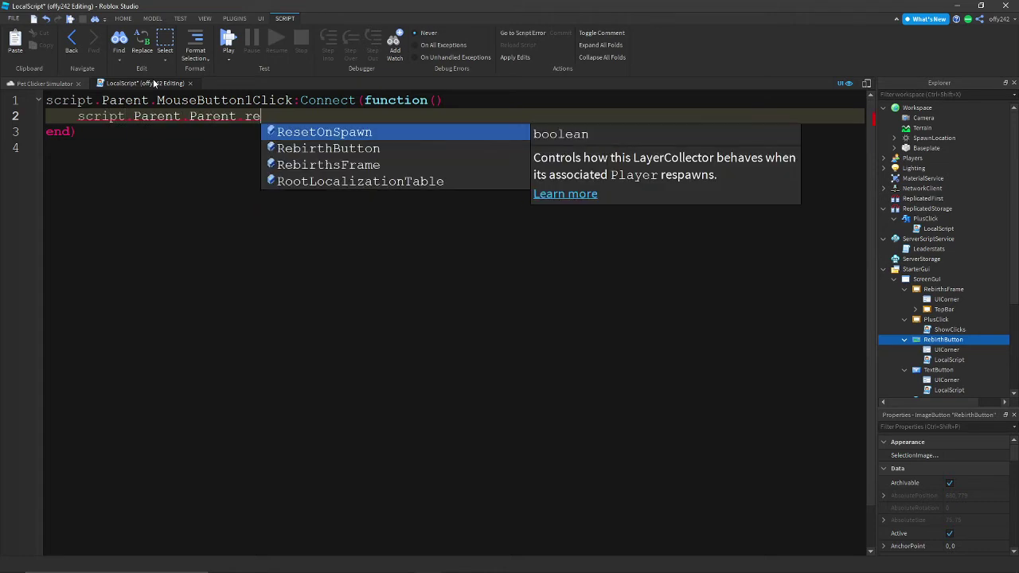
pyautogui.write('b')
pyautogui.press('Tab')
pyautogui.press('BackSpace')
pyautogui.press('BackSpace')
pyautogui.press('BackSpace')
pyautogui.press('BackSpace')
pyautogui.press('BackSpace')
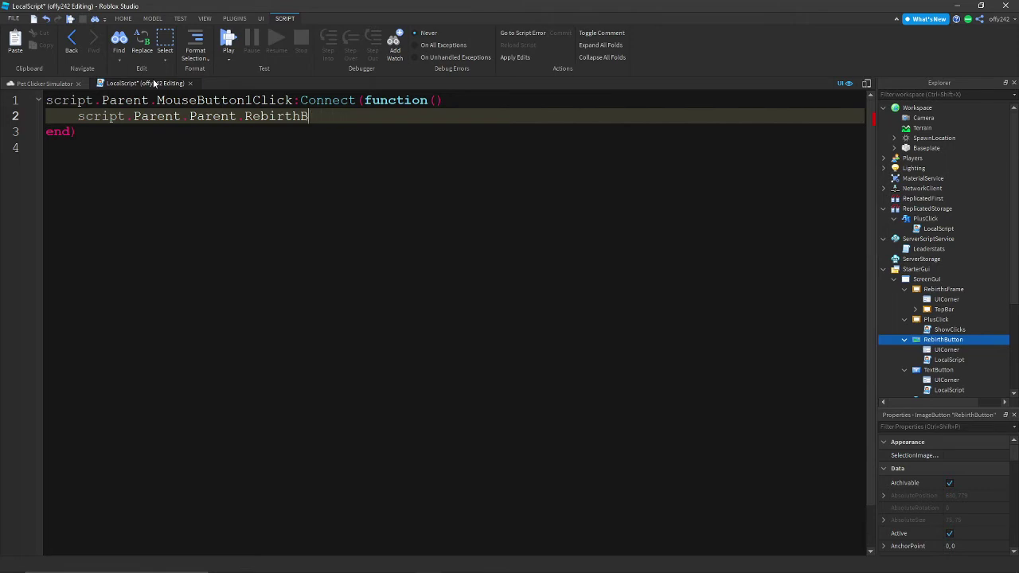
pyautogui.press('BackSpace')
pyautogui.write('sFr')
pyautogui.press('Tab')
pyautogui.write('.vis')
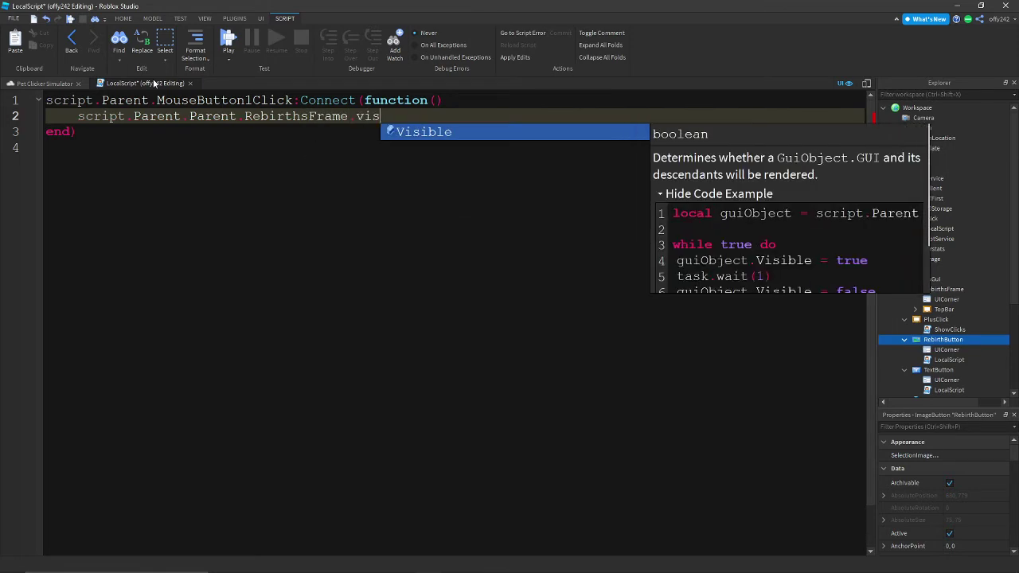
pyautogui.press('Tab')
pyautogui.write('= t')
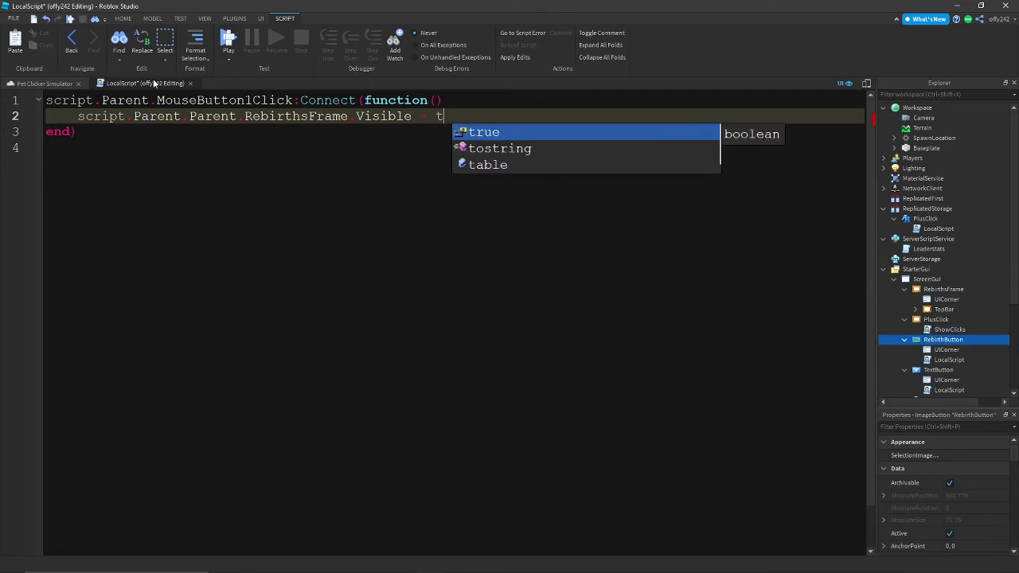
pyautogui.press('Tab')
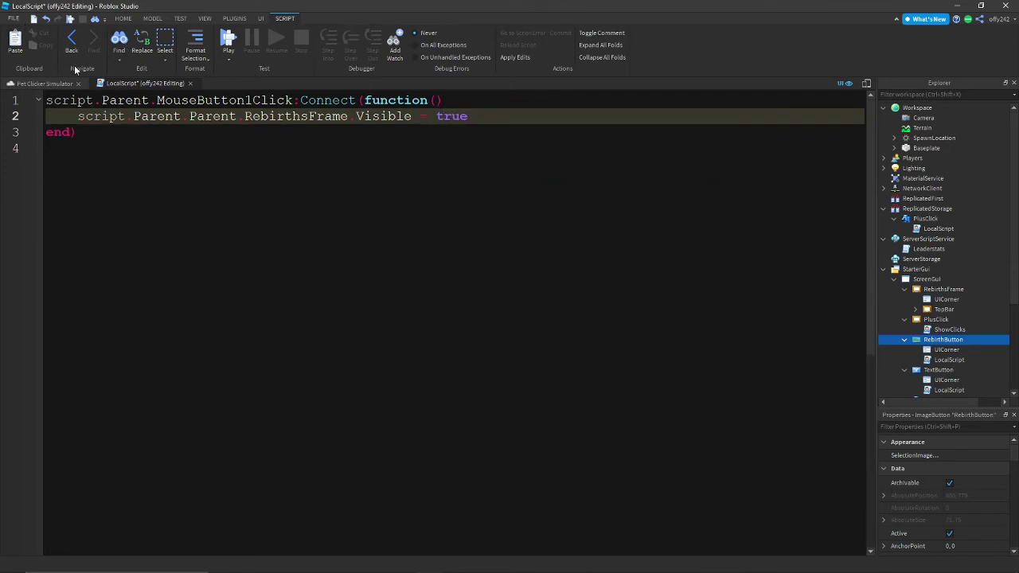
pyautogui.click(31, 83)
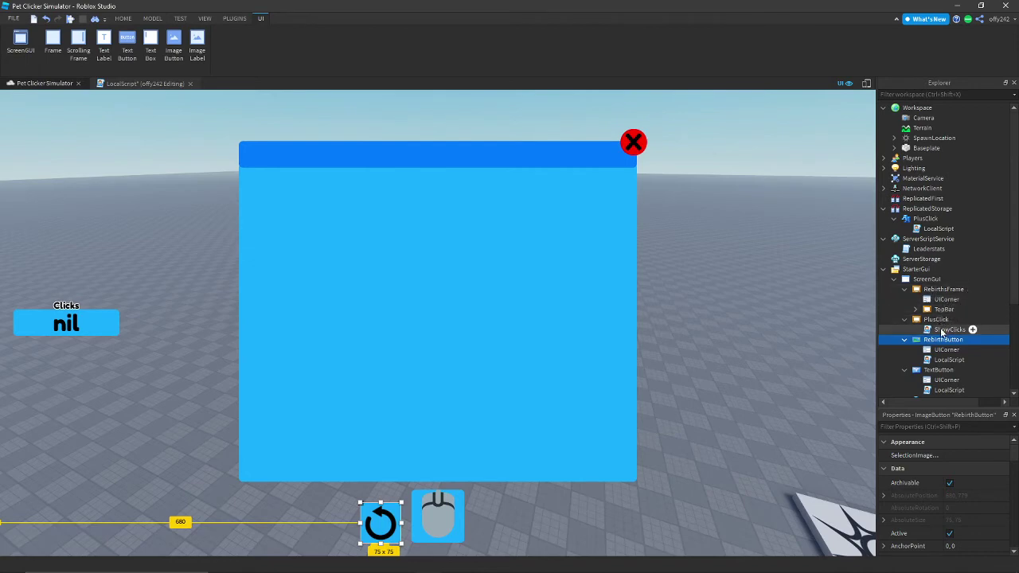
# Step: Add a LocalScript to the Close button and paste the copied click handler into it
pyautogui.click(916, 309)
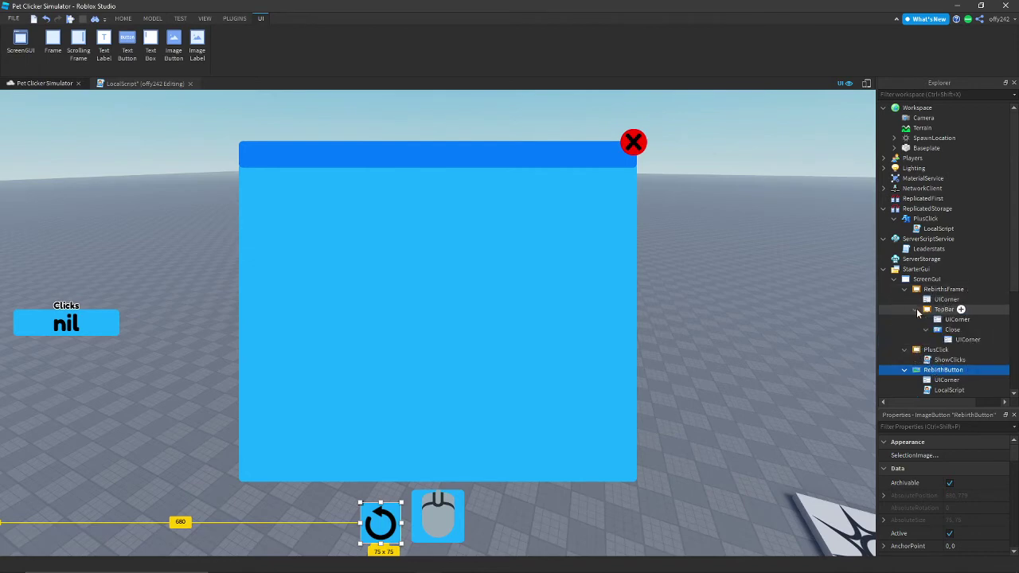
pyautogui.click(954, 330)
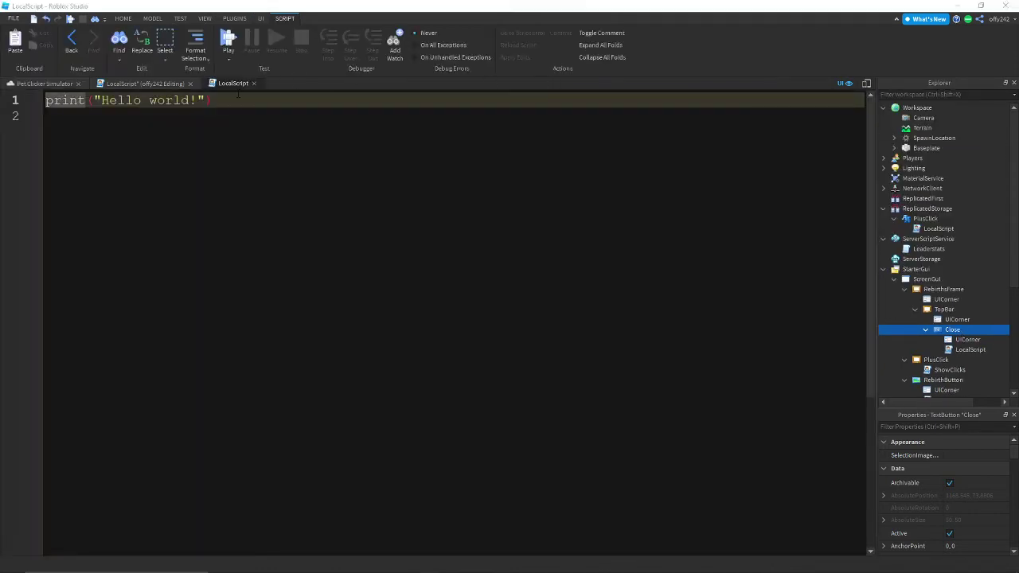
pyautogui.hotkey('ctrl', 'a')
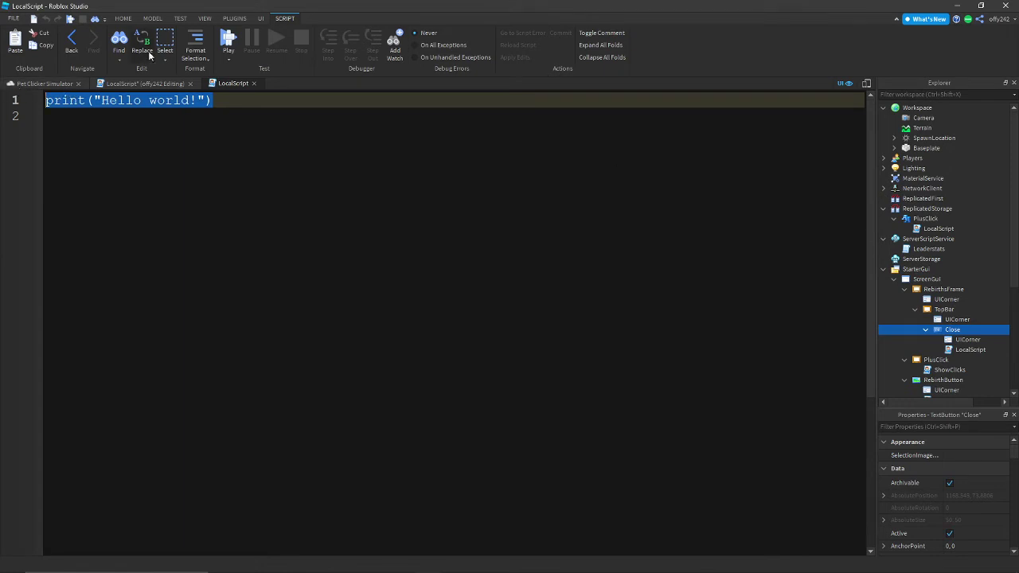
pyautogui.write('script.Parent.MouseButton1Click:Connect(function() \tscript.Parent.Parent.RebirthsFrame.Visible = true end)')
pyautogui.hotkey('ctrl', 'a')
pyautogui.hotkey('ctrl', 'c')
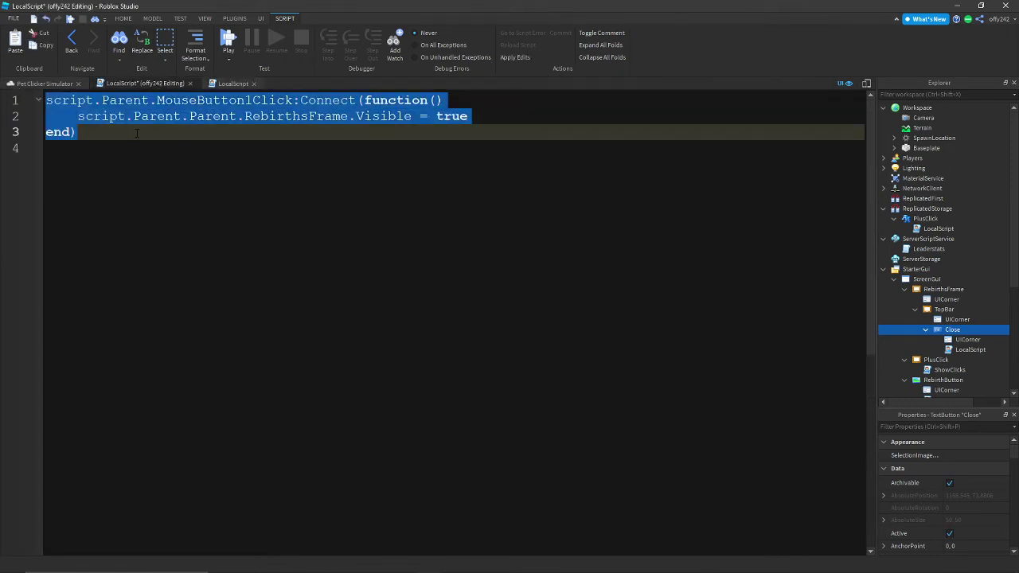
pyautogui.click(233, 84)
pyautogui.hotkey('ctrl', 'v')
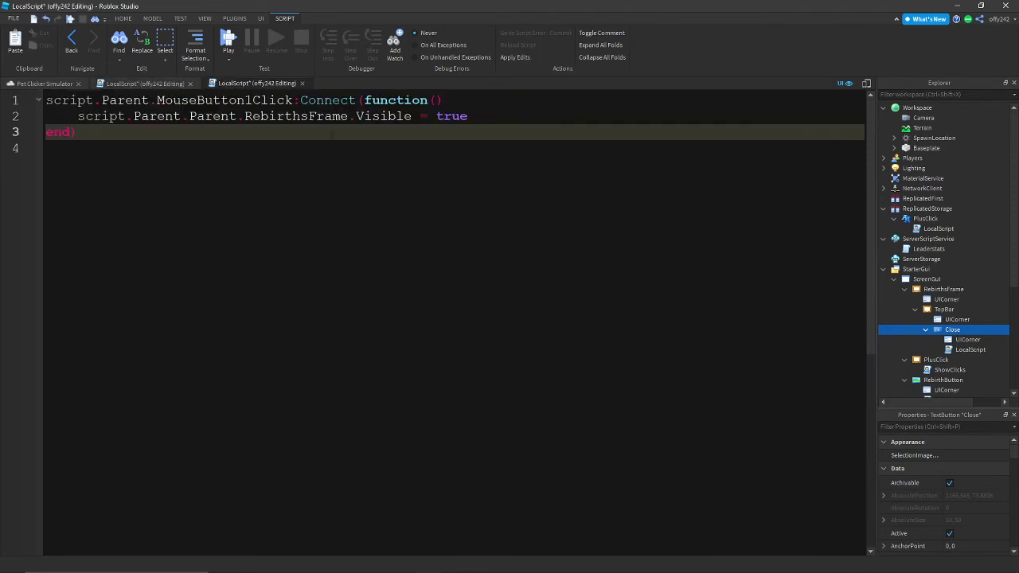
# Step: Change the handler to set Visible = false on Parent instead of RebirthsFrame
pyautogui.doubleClick(452, 116)
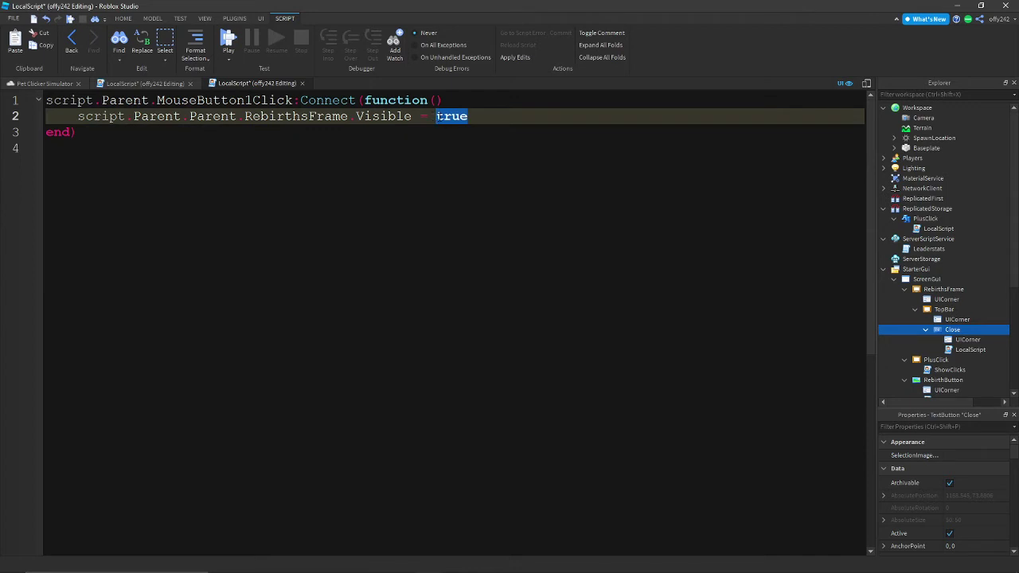
pyautogui.write('false')
pyautogui.moveTo(413, 117); pyautogui.dragTo(244, 116)
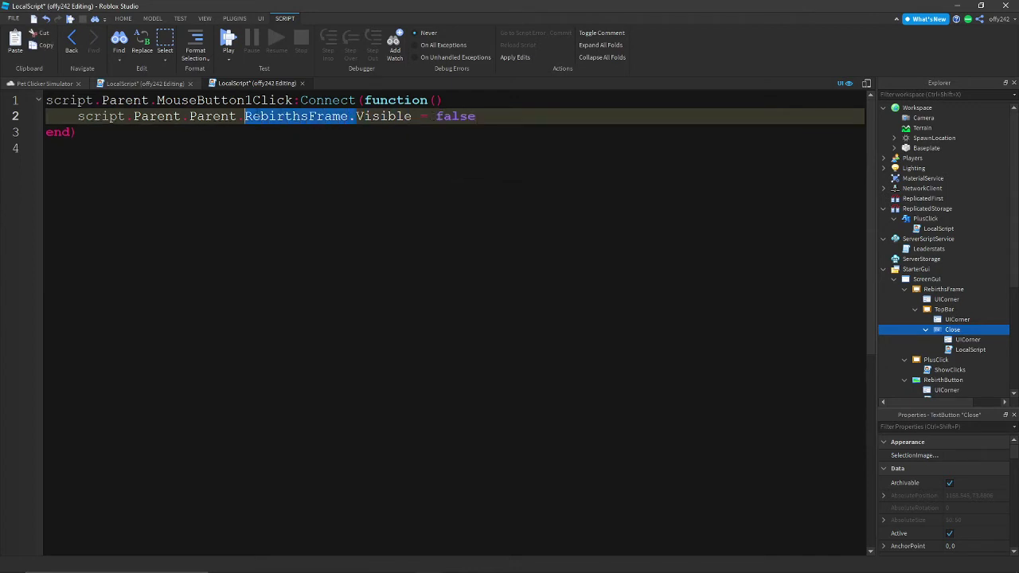
pyautogui.press('BackSpace')
pyautogui.press('BackSpace')
pyautogui.write('.')
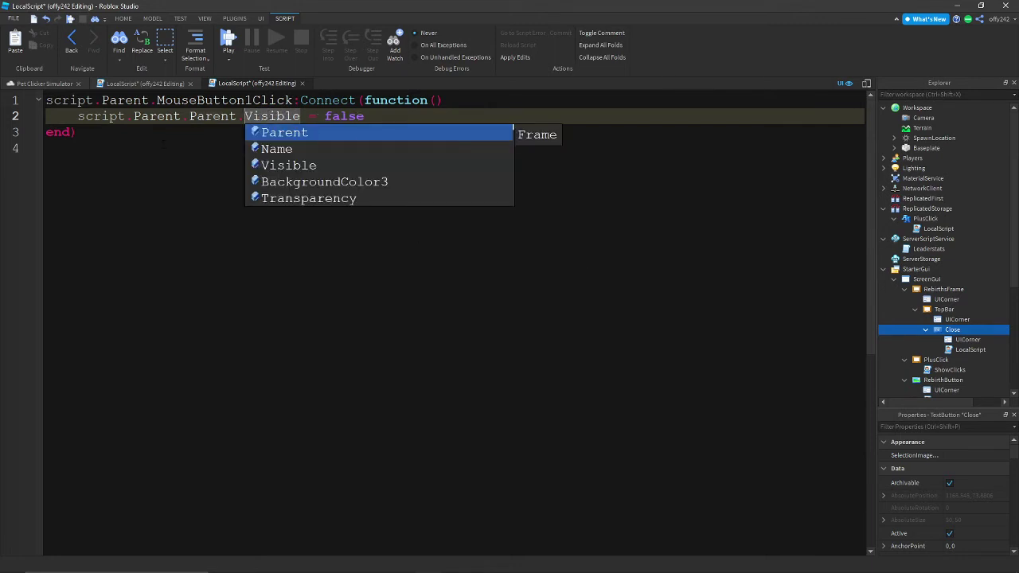
pyautogui.write(' Parent')
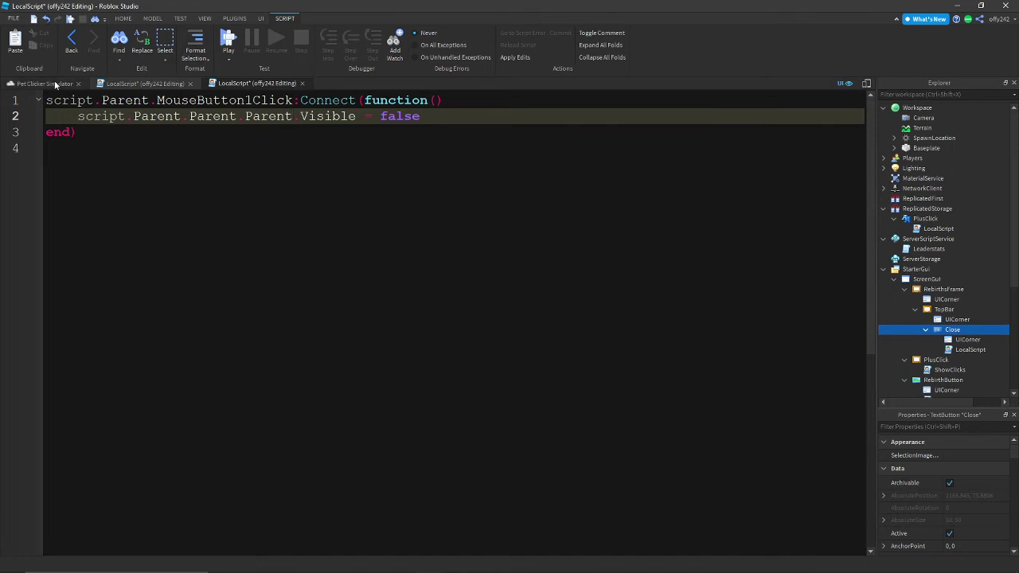
# Step: Uncheck Visible on RebirthsFrame so the panel is hidden by default
pyautogui.click(925, 293)
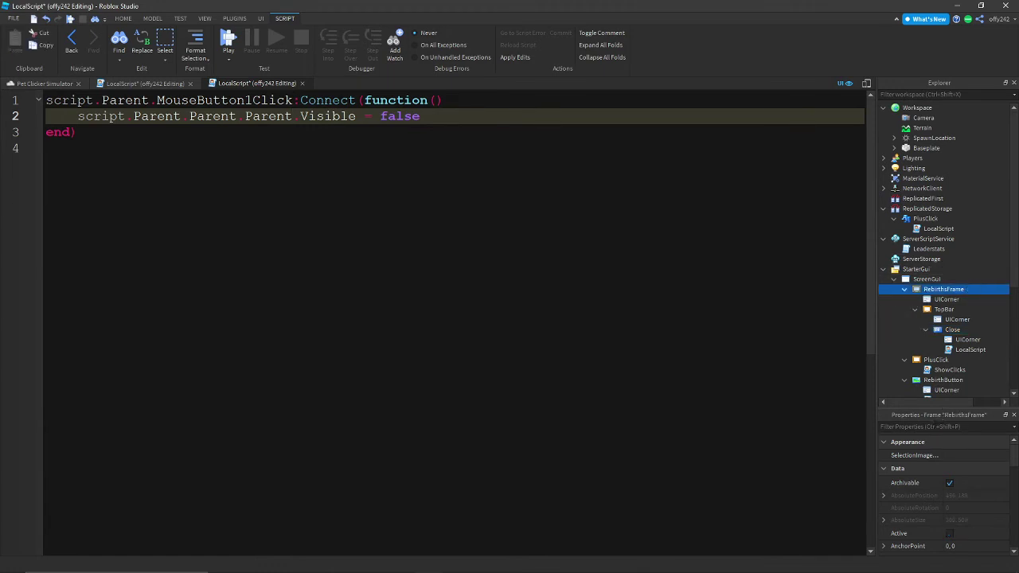
pyautogui.click(944, 428)
pyautogui.write('vis')
pyautogui.click(953, 457)
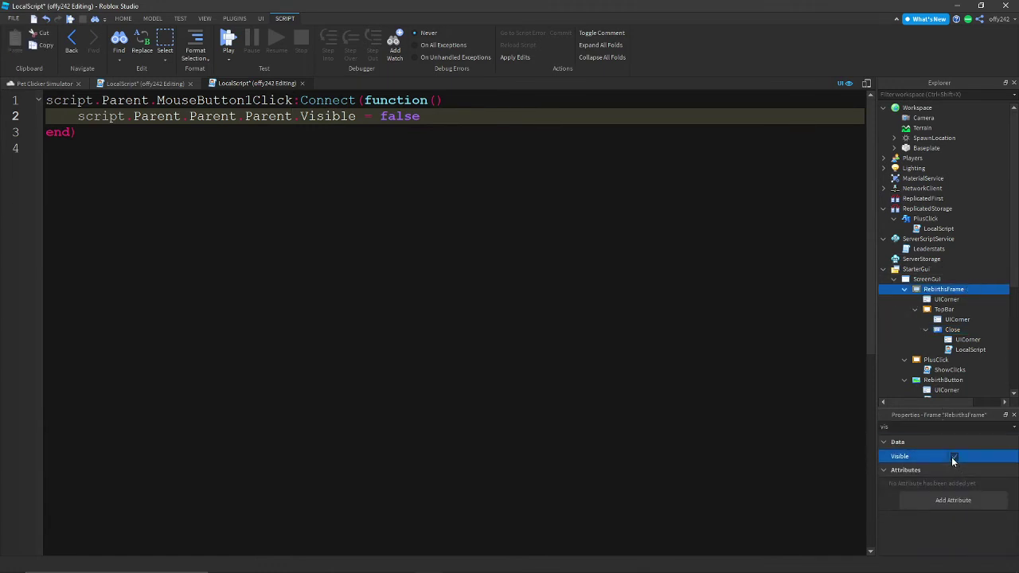
# Step: Start a playtest and raise the Clicks count to 9 with the clicker
pyautogui.click(48, 83)
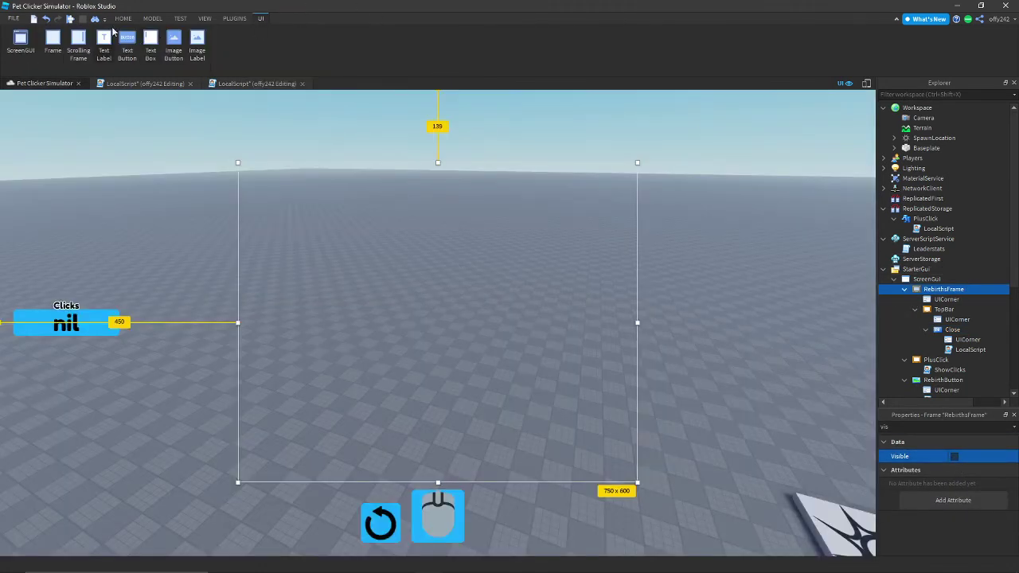
pyautogui.click(447, 40)
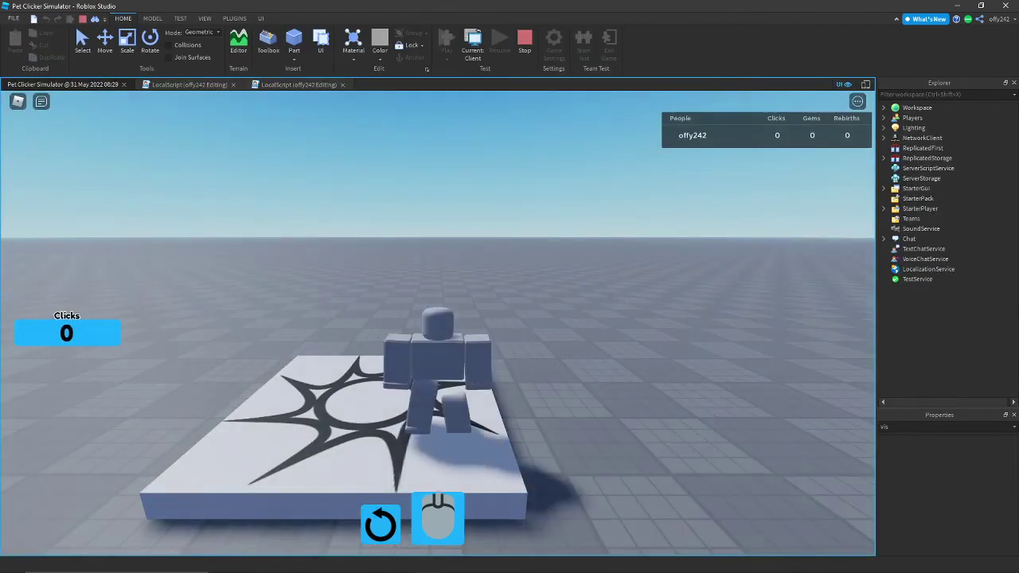
pyautogui.press('s')
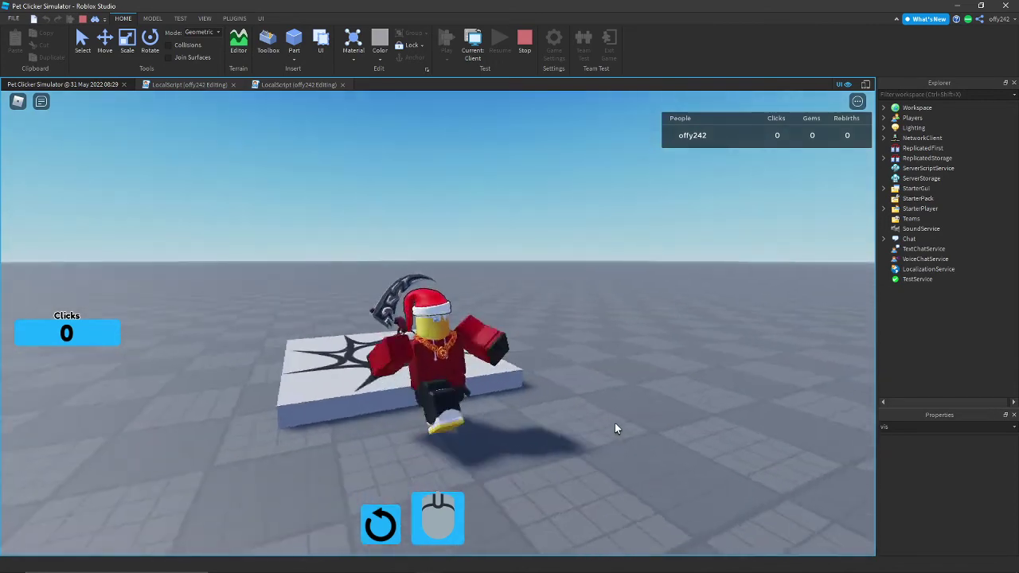
pyautogui.doubleClick(432, 514)
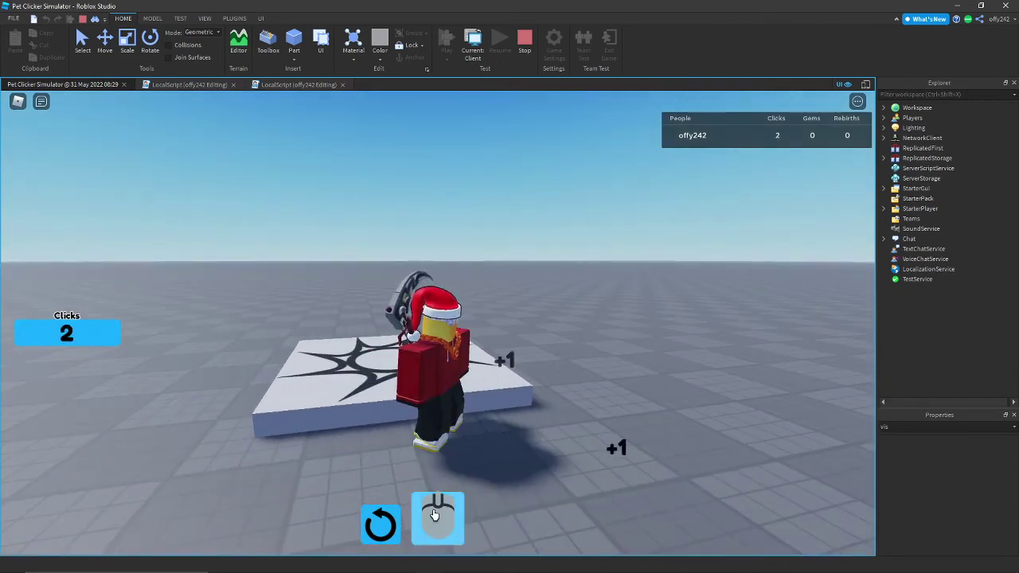
pyautogui.tripleClick(433, 513)
pyautogui.doubleClick(432, 513)
pyautogui.doubleClick(432, 514)
# Step: Open the rebirth panel and close it with the red X, twice
pyautogui.click(380, 522)
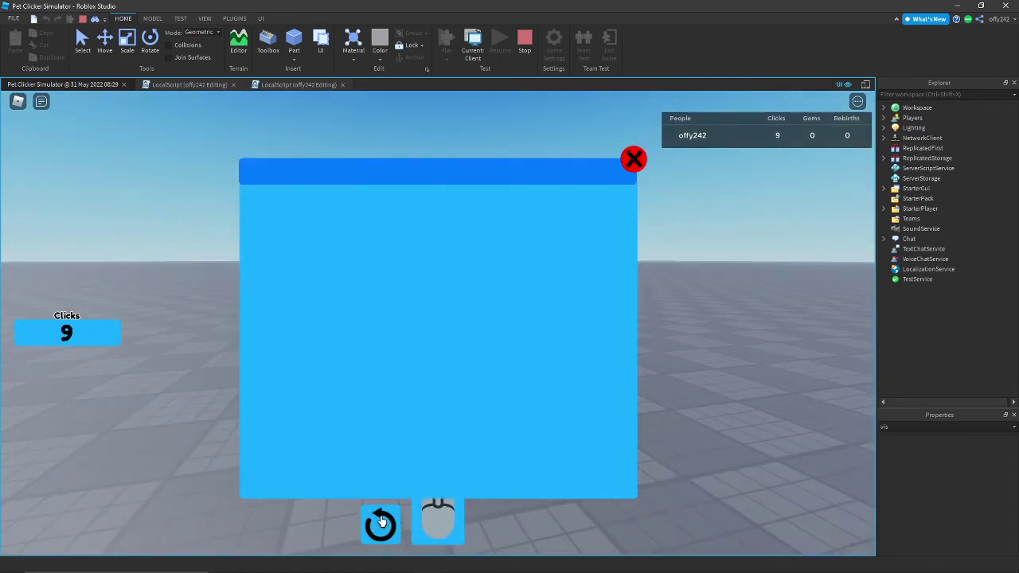
pyautogui.click(636, 160)
pyautogui.click(382, 524)
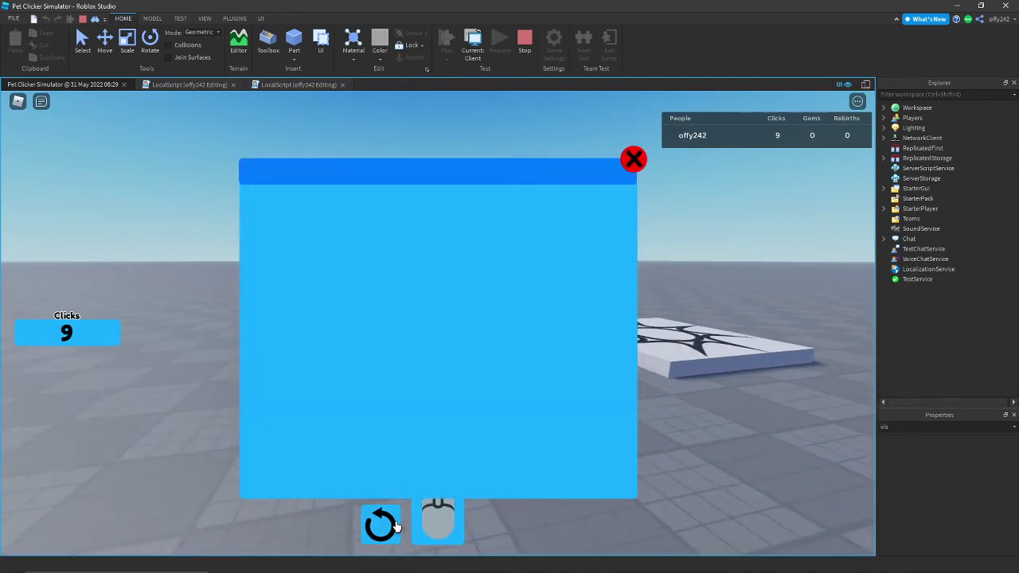
pyautogui.click(634, 160)
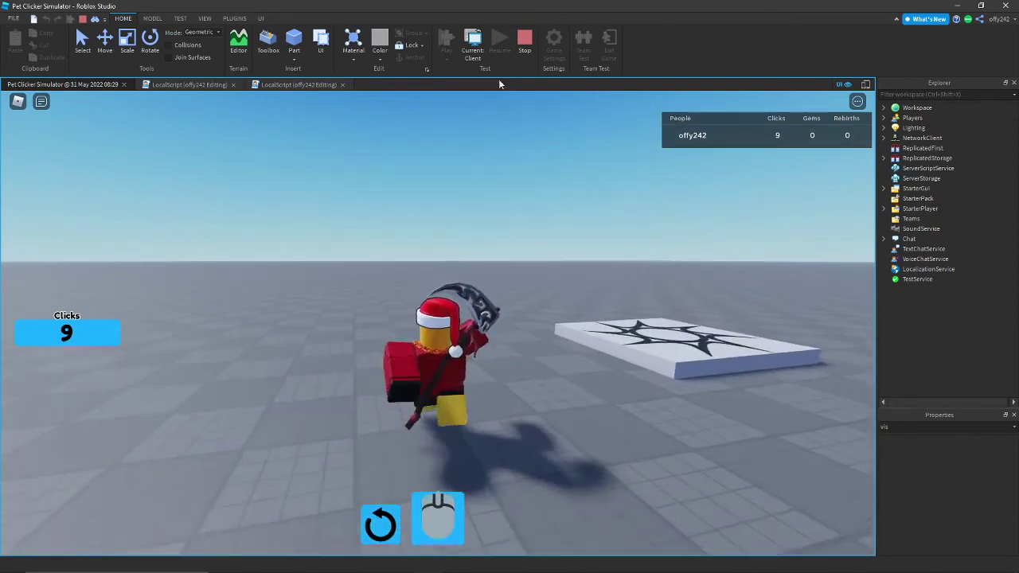